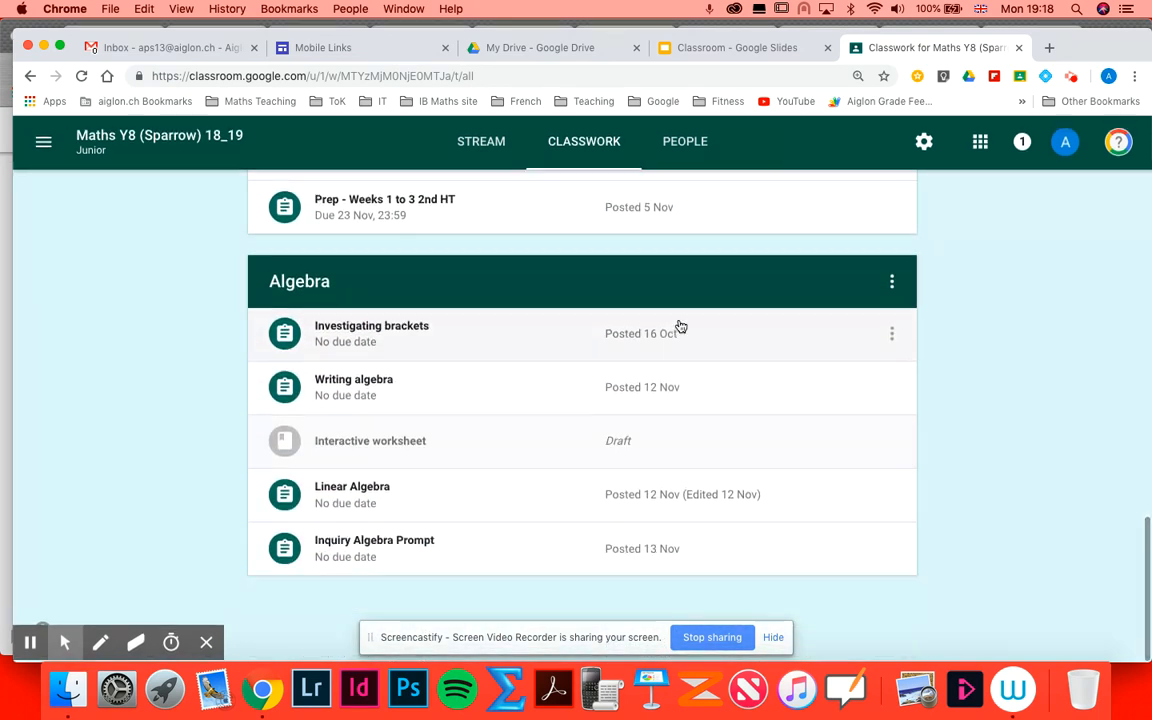
- Create a new topic named Demo in the class's classwork
scroll(679, 325, "up", 20)
scroll(679, 327, "up", 10)
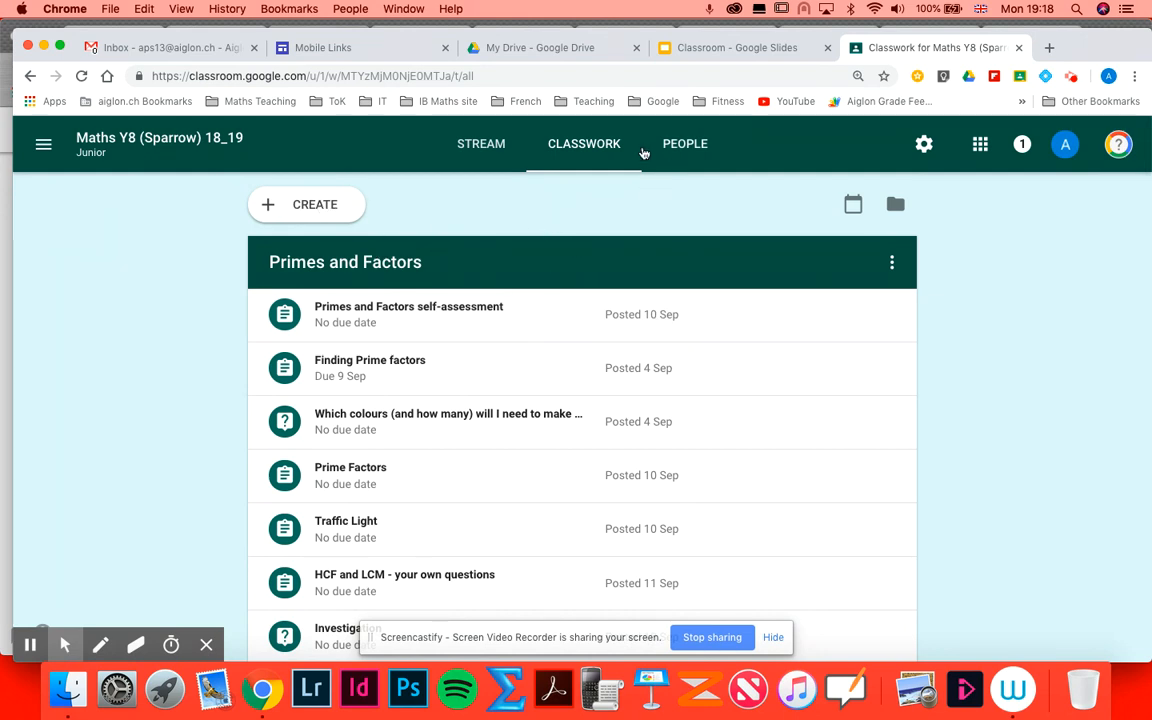
left_click(275, 207)
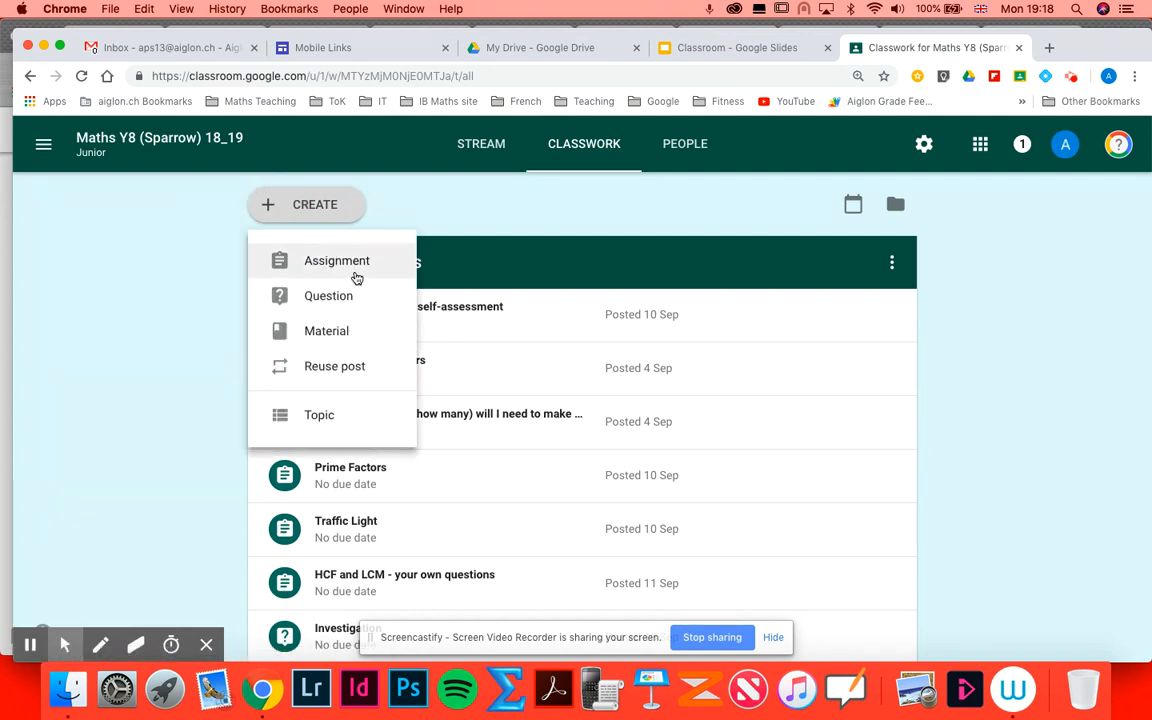
left_click(335, 425)
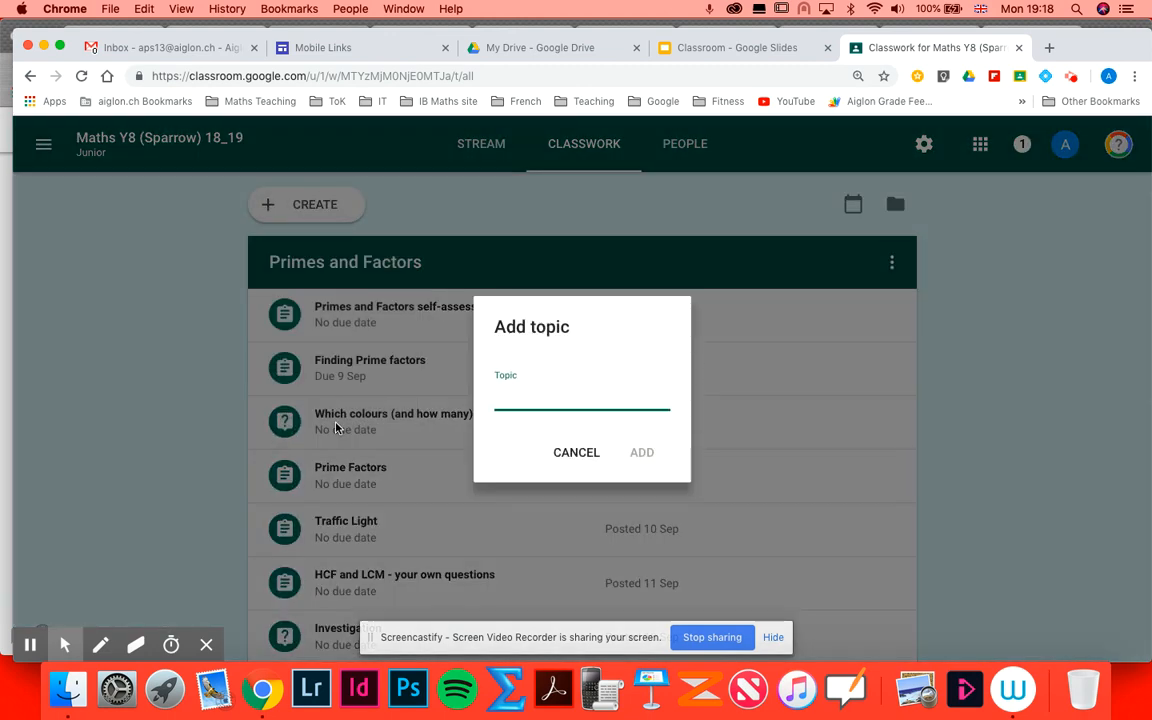
type("Demo")
left_click(648, 455)
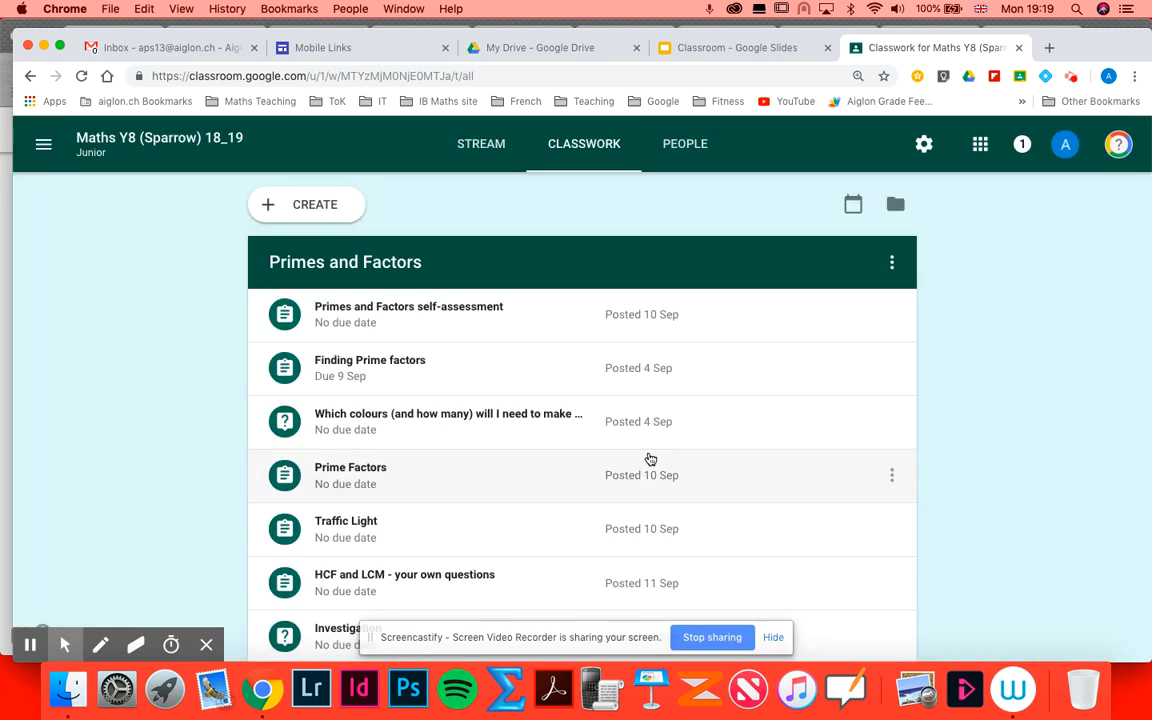
- Move the Demo topic up two positions, above Algebra and ZZ Prep
scroll(610, 470, "down", 15)
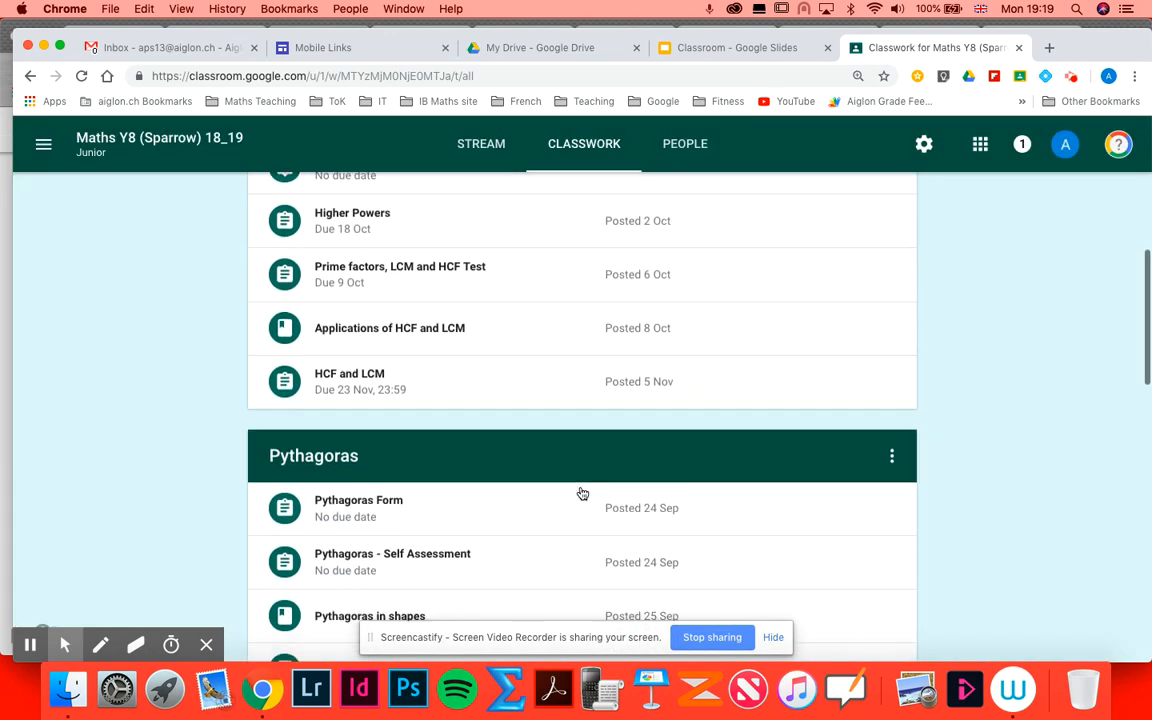
scroll(582, 494, "down", 5)
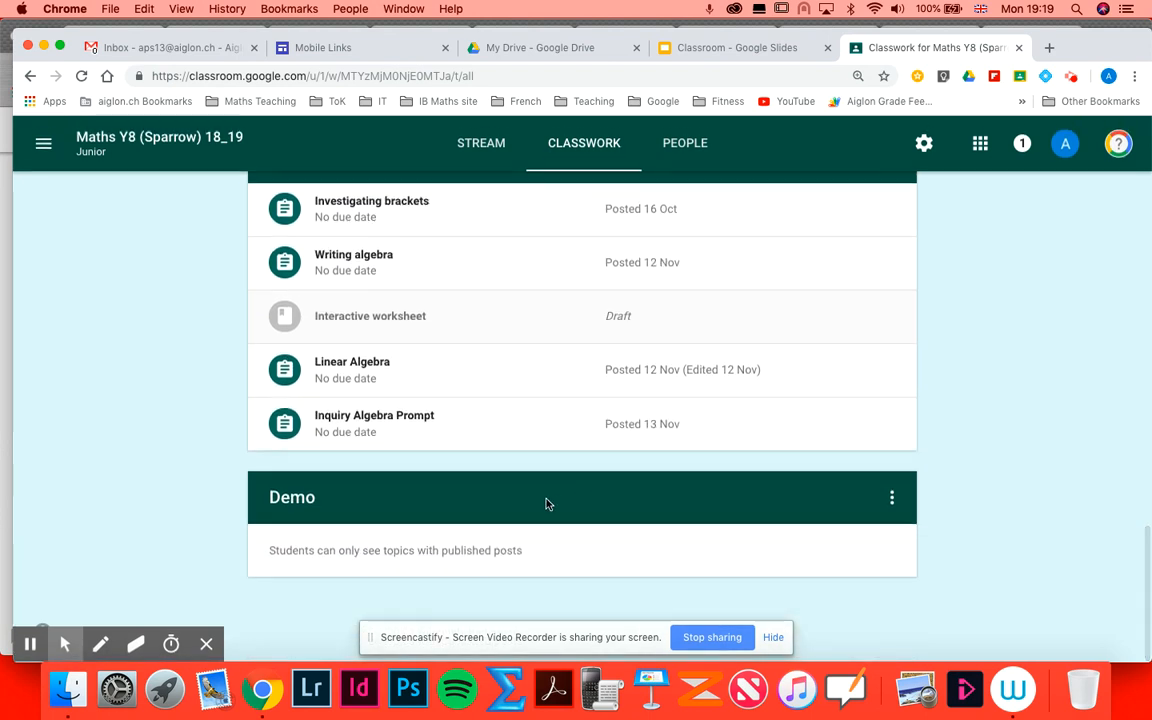
left_click_drag(807, 504, 1067, 594)
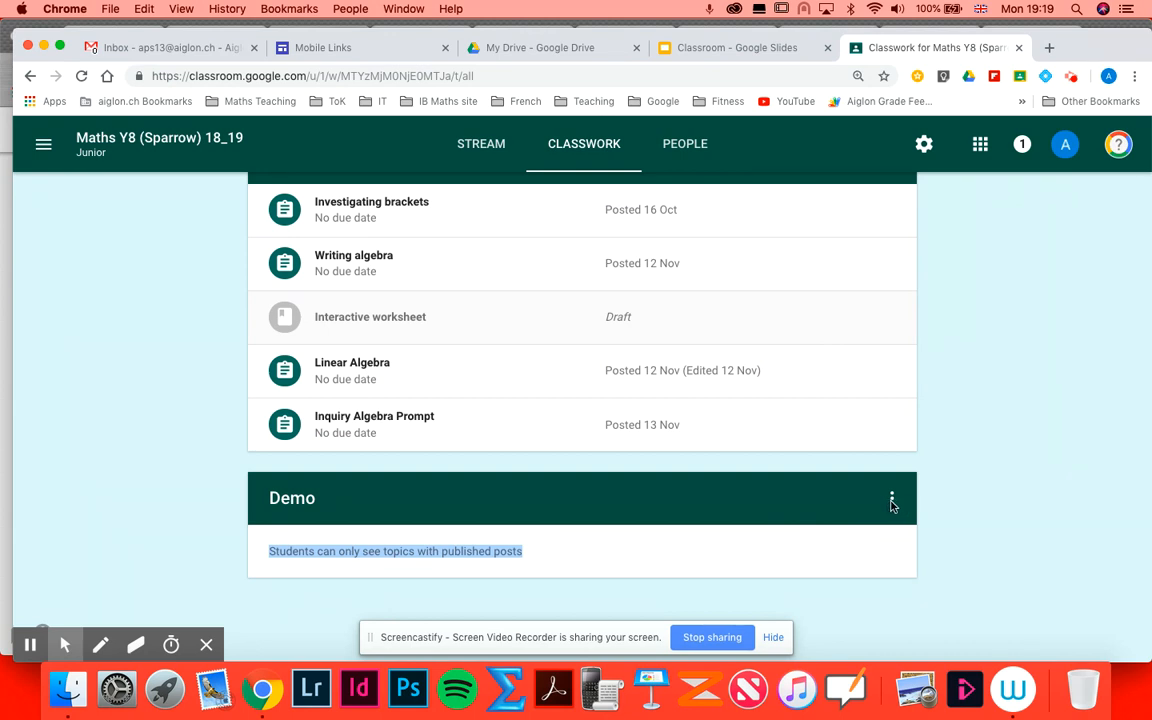
left_click(892, 503)
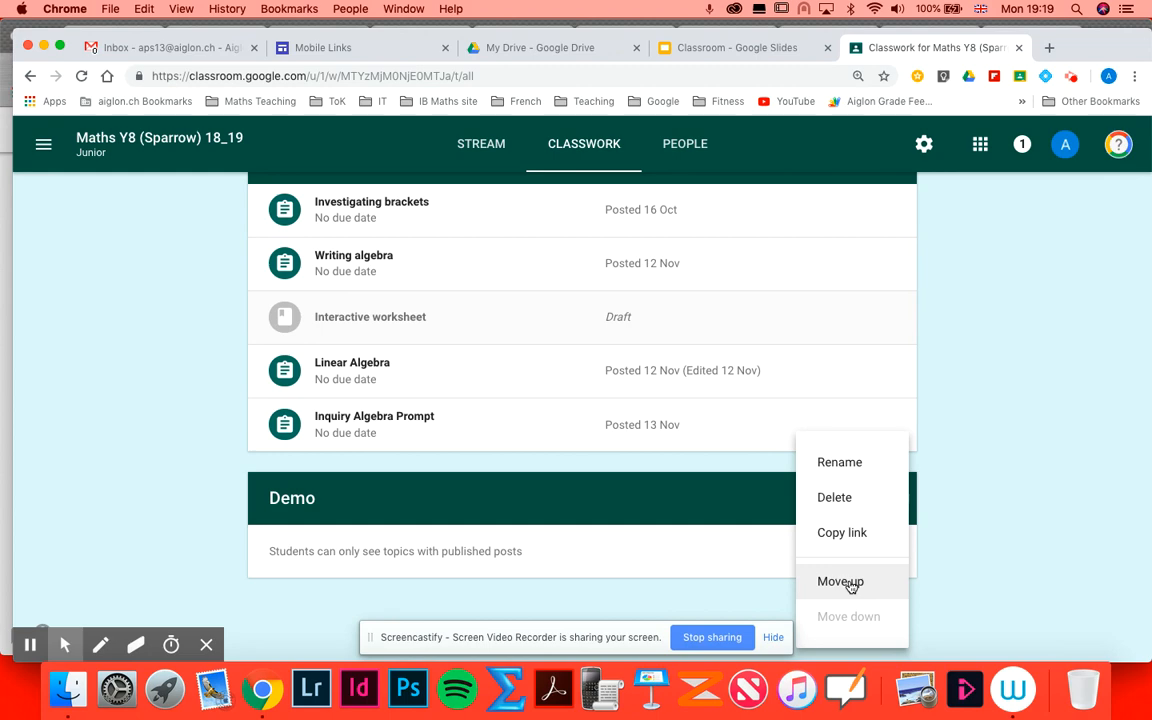
left_click(850, 585)
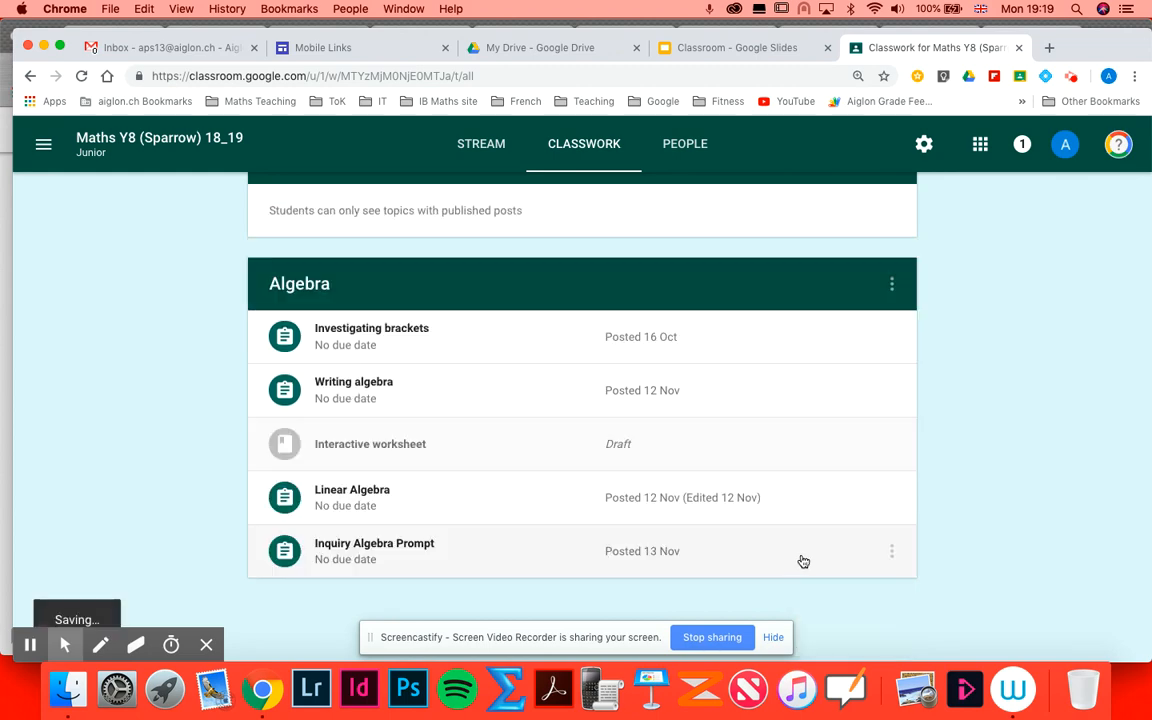
scroll(737, 372, "up", 5)
scroll(737, 372, "down", 2)
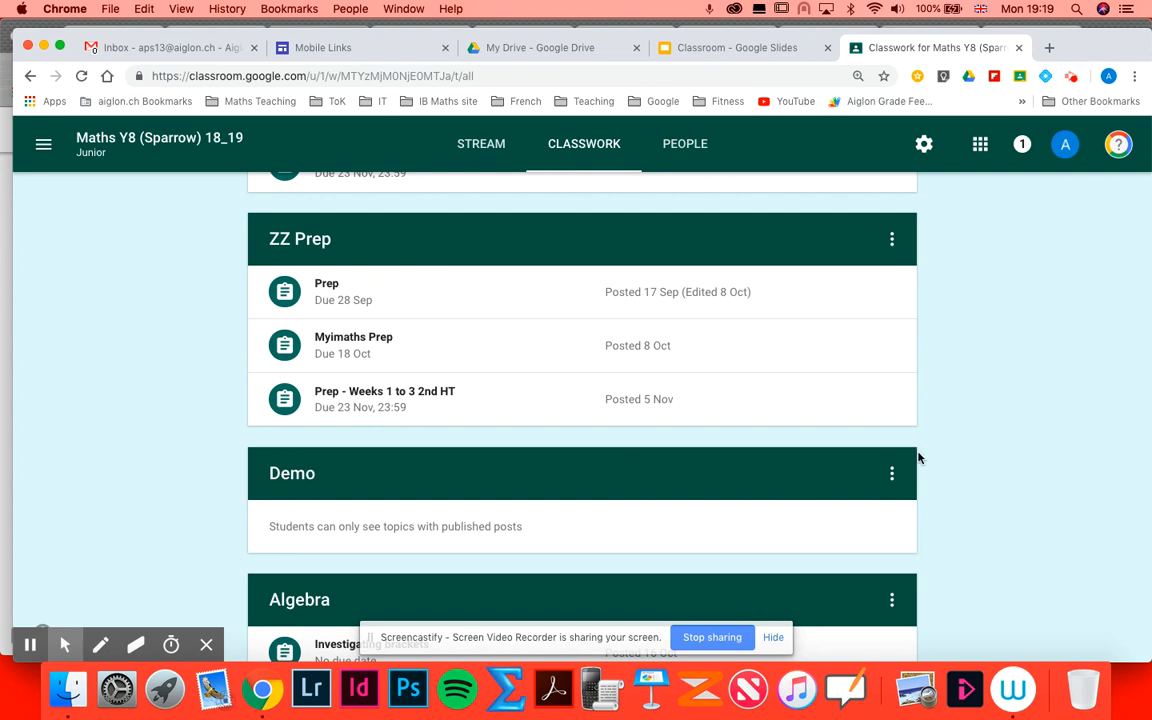
left_click(892, 473)
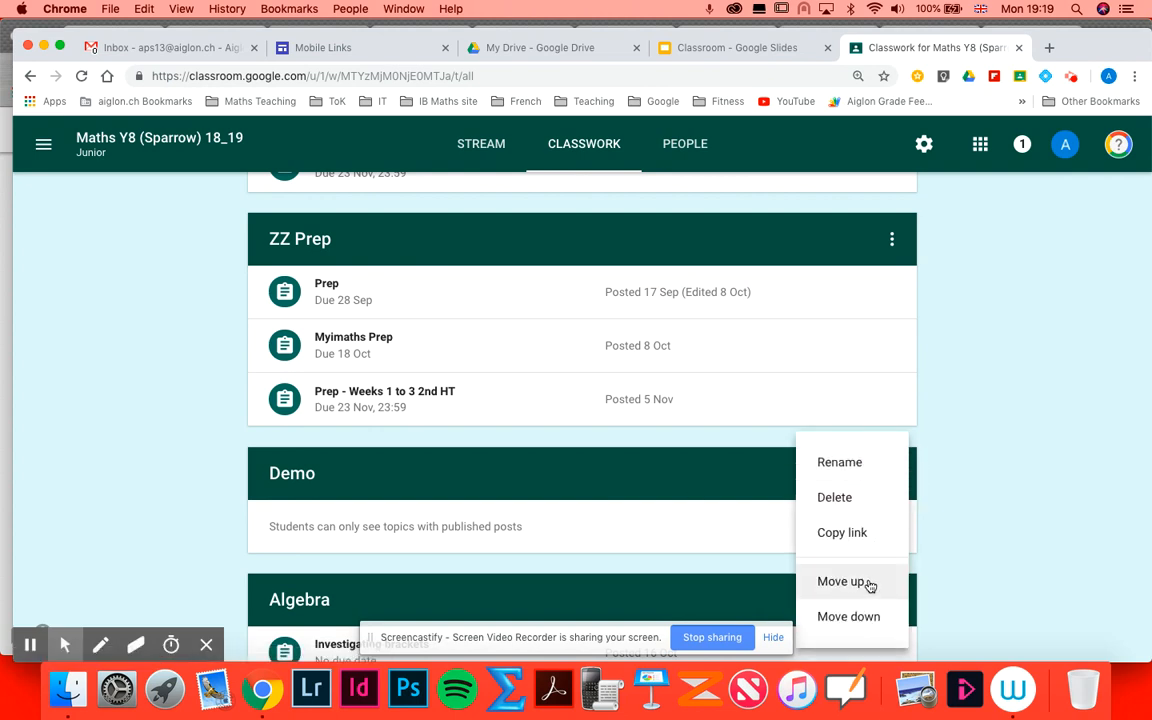
left_click(866, 583)
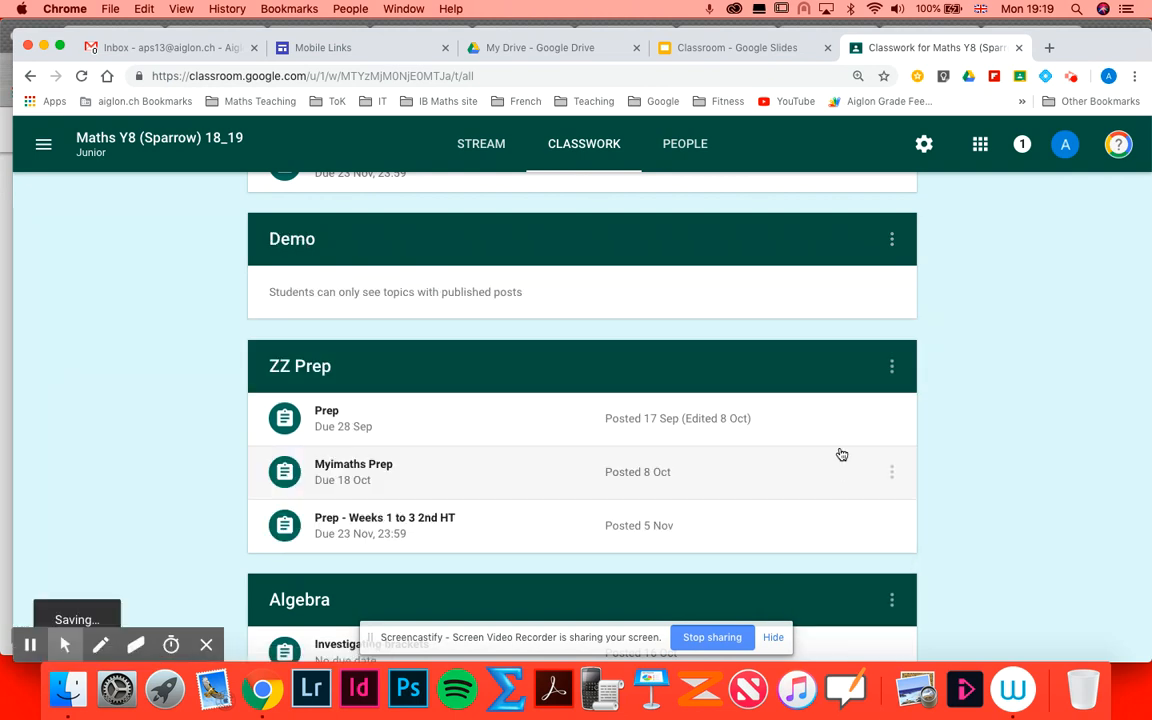
- Move the Demo topic further up to the top, above Pythagoras and Primes and Factors
left_click(892, 239)
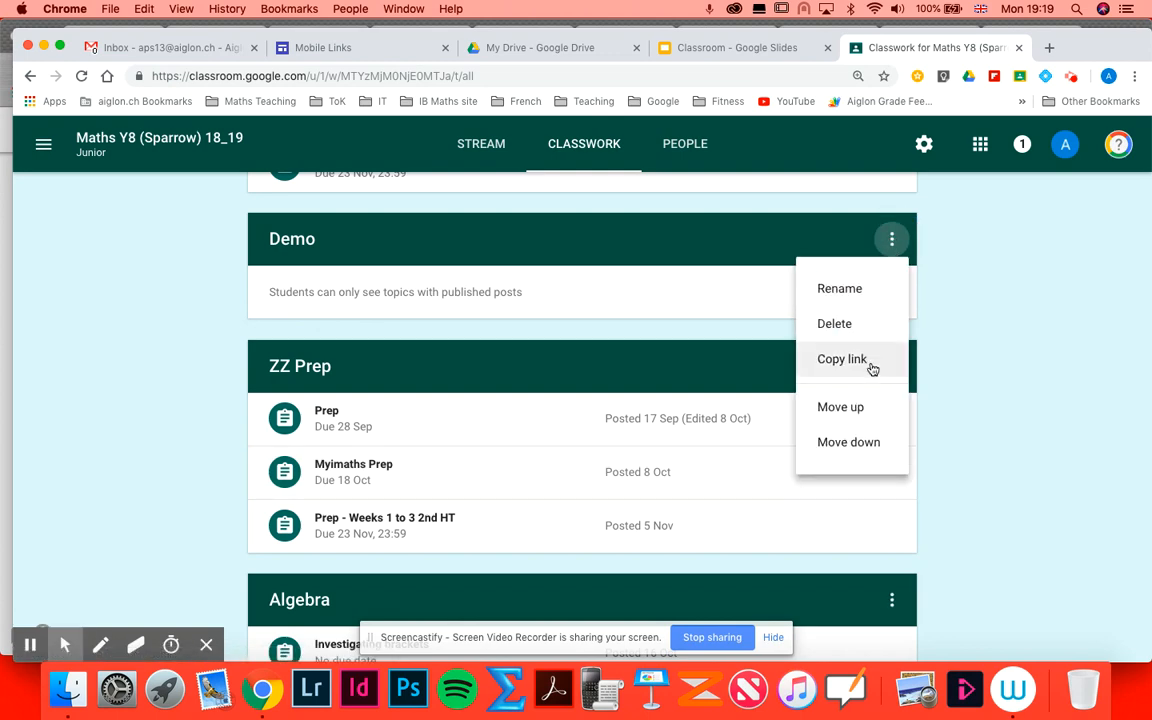
left_click(852, 406)
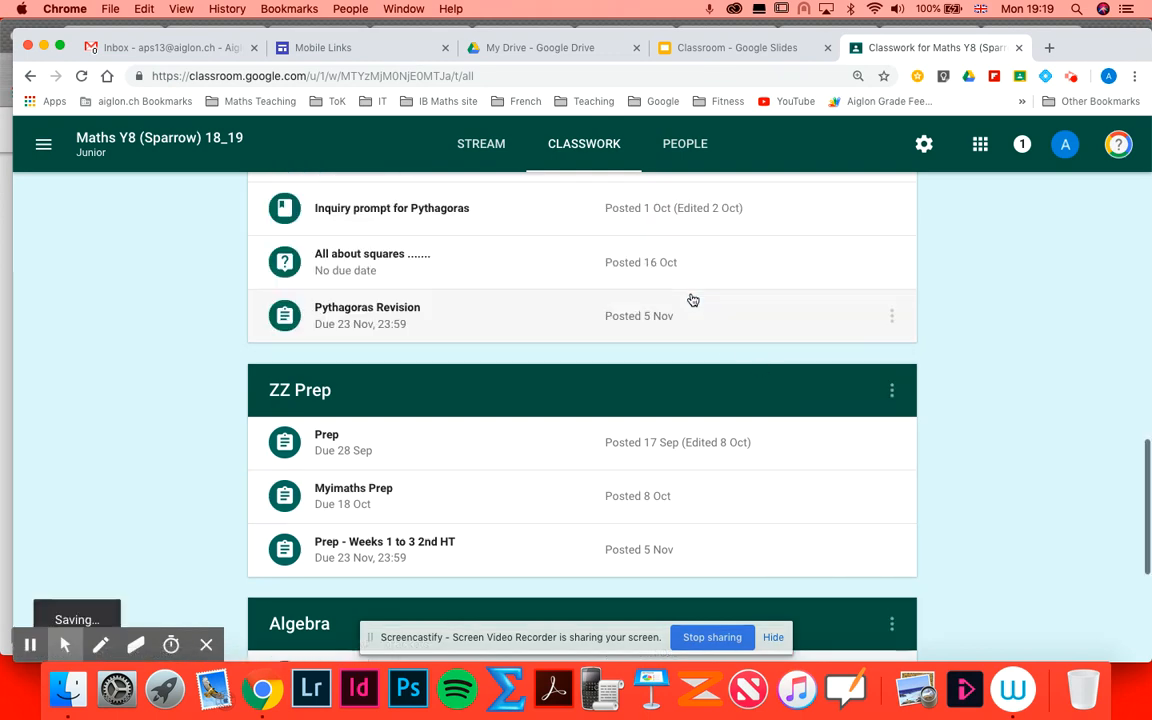
scroll(713, 315, "up", 5)
scroll(650, 360, "up", 5)
scroll(650, 360, "down", 5)
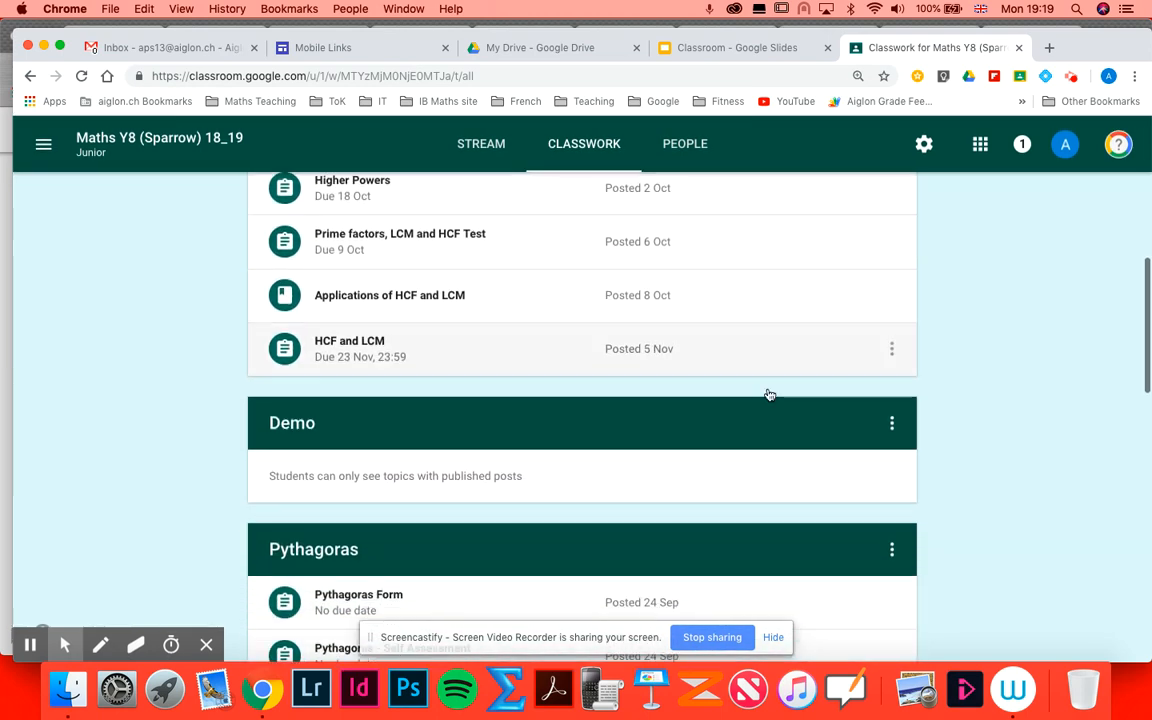
left_click(892, 423)
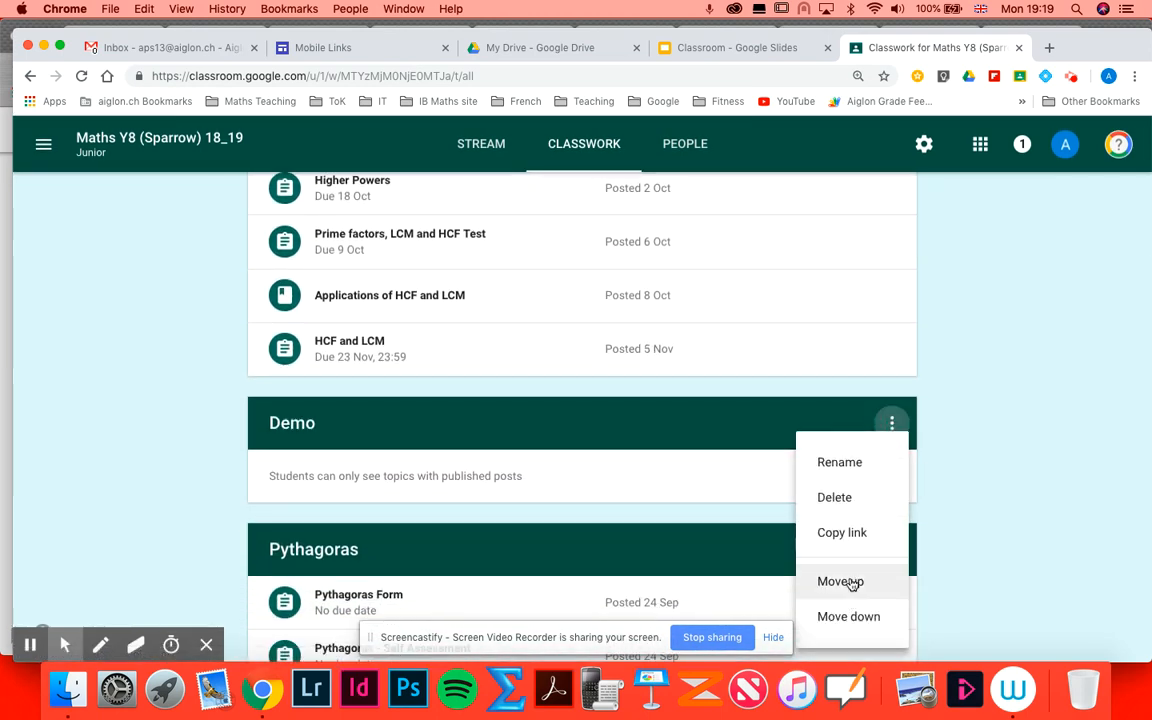
left_click(845, 582)
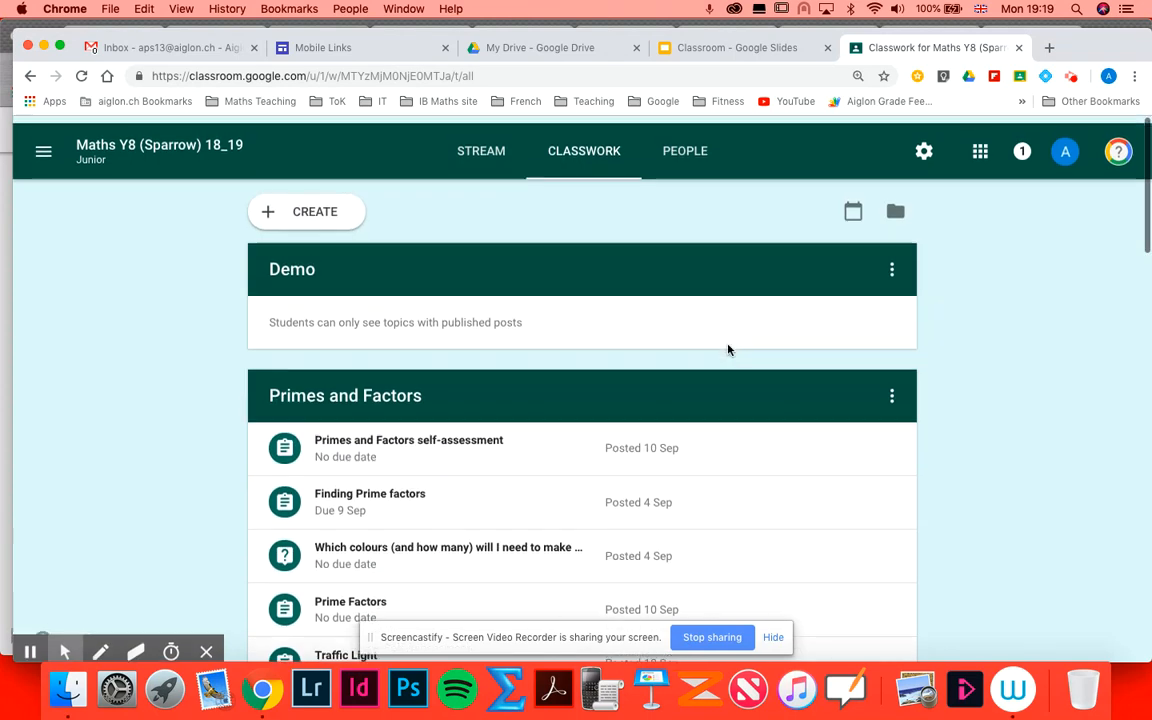
- Start a new assignment and set its topic to Demo
left_click(322, 210)
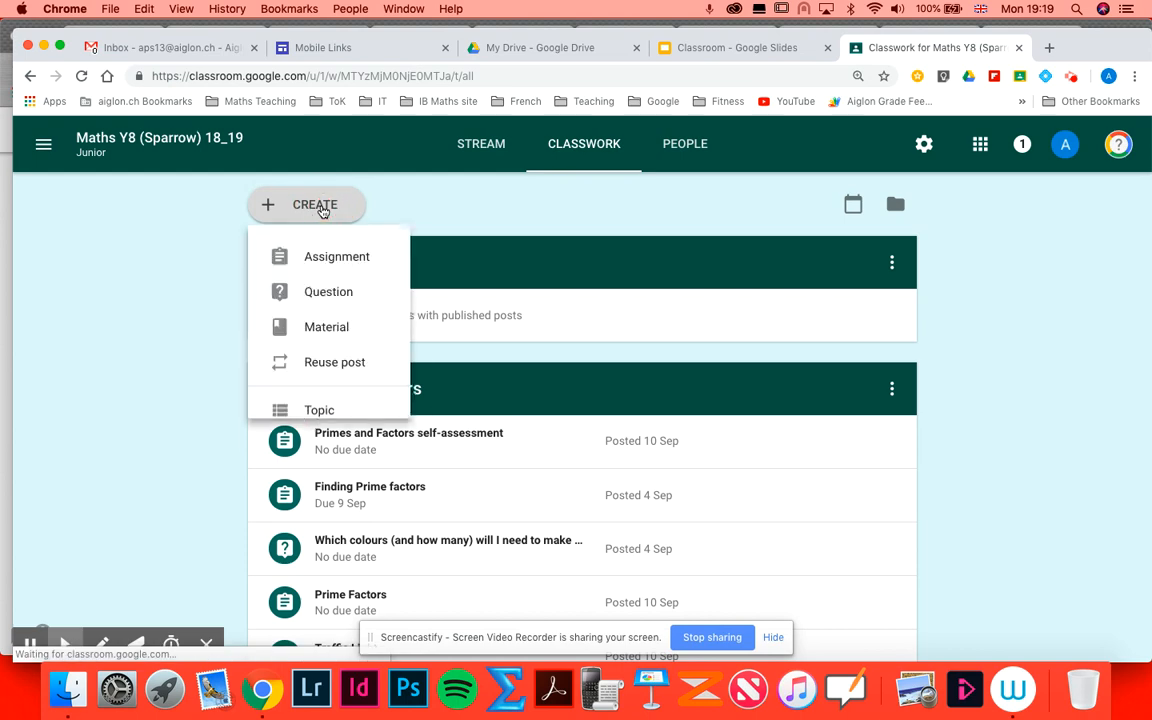
left_click(331, 264)
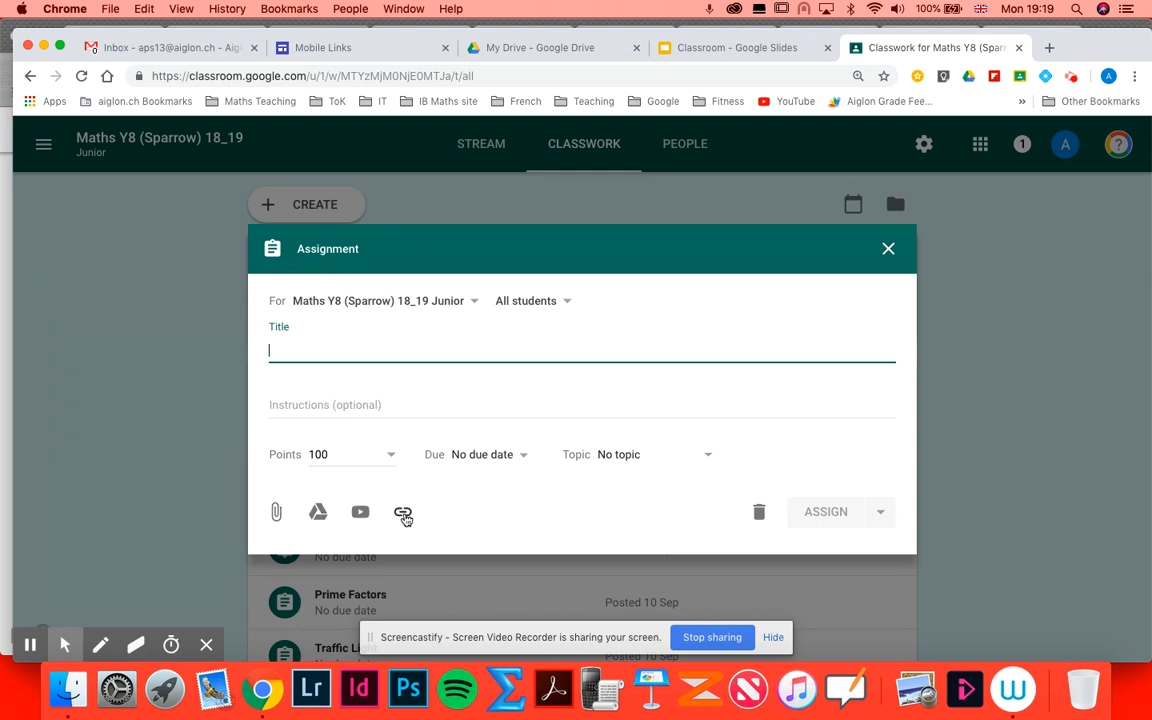
left_click(630, 455)
left_click(632, 543)
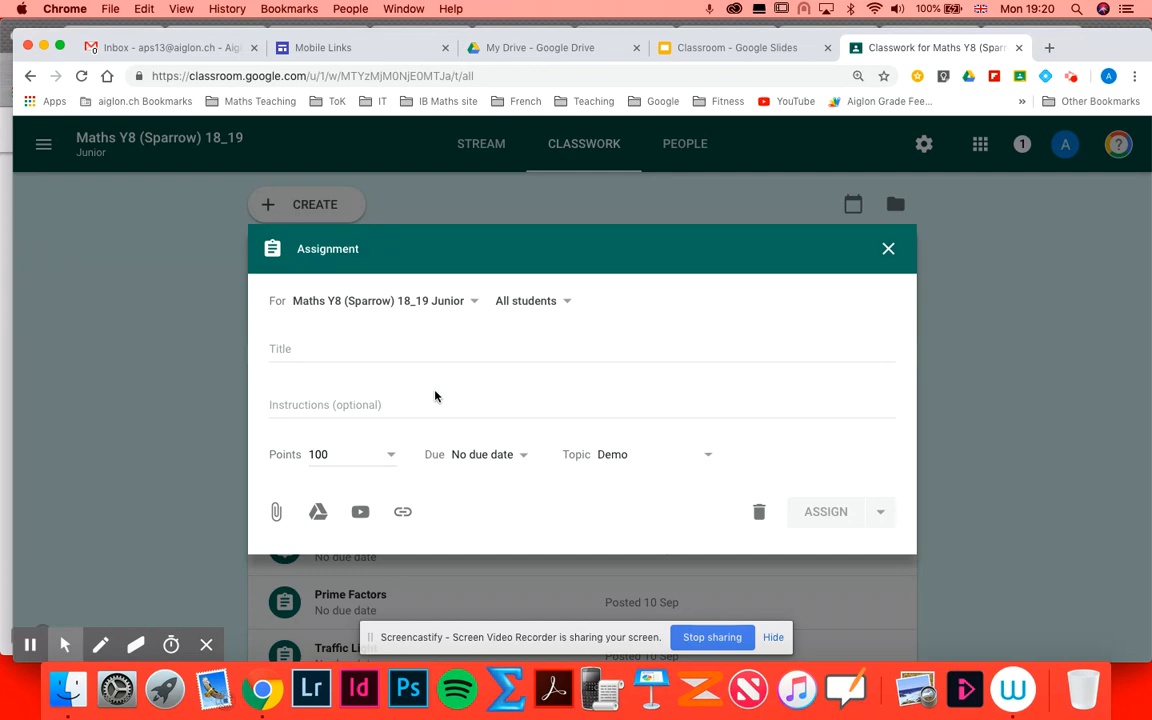
- Title the assignment An example with the instructions Please complete
left_click(334, 349)
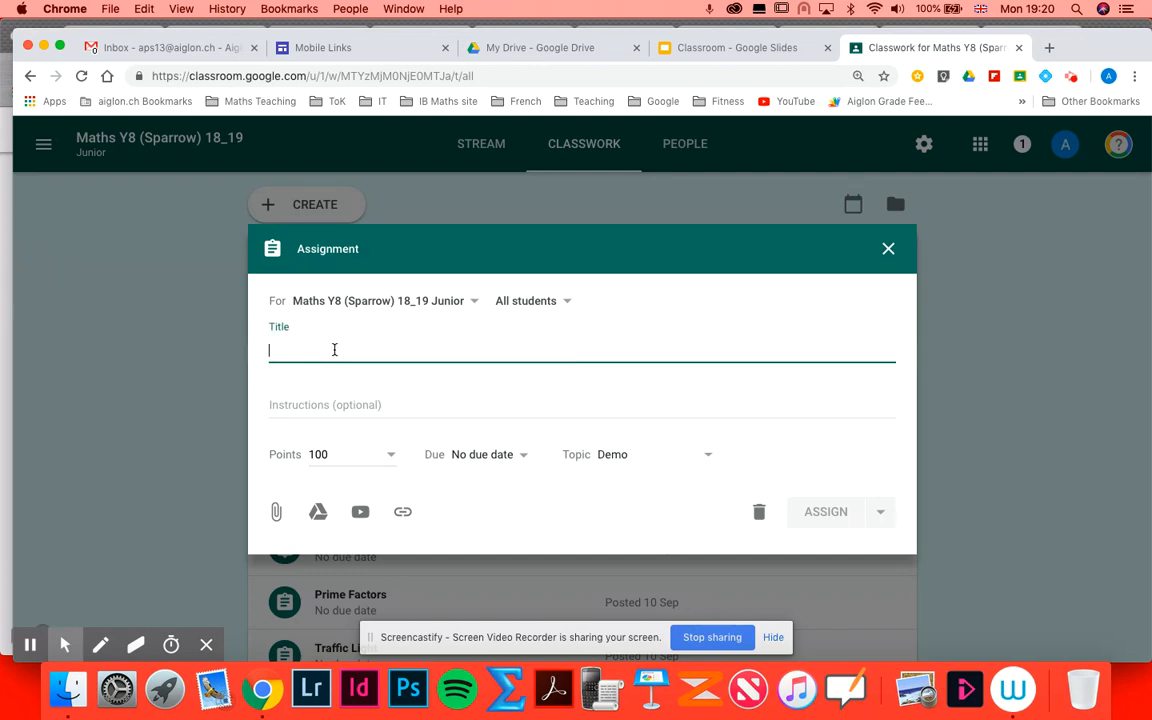
type("An example")
left_click(347, 406)
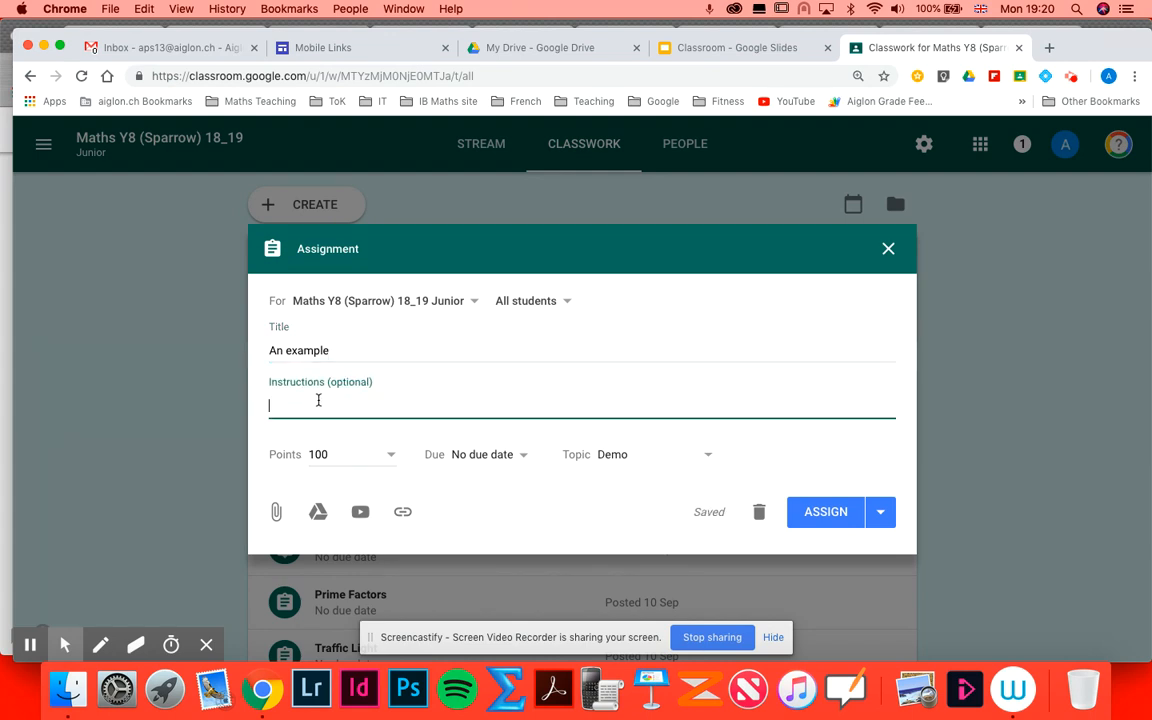
type("Please complete")
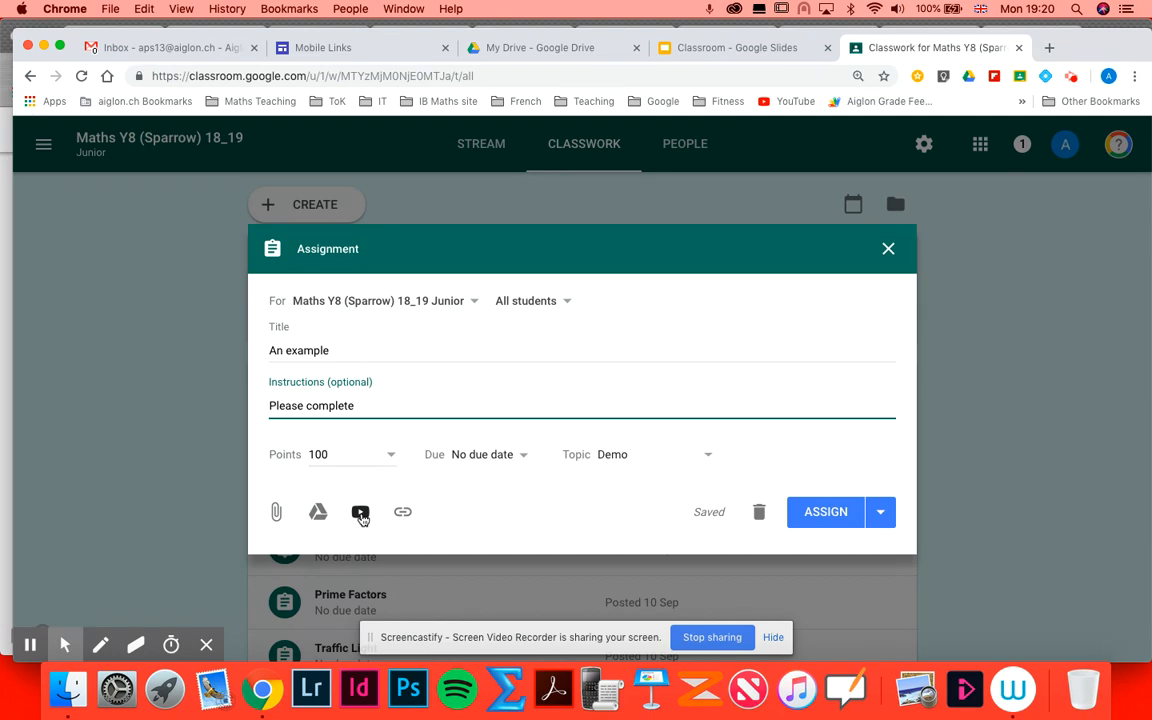
left_click(361, 513)
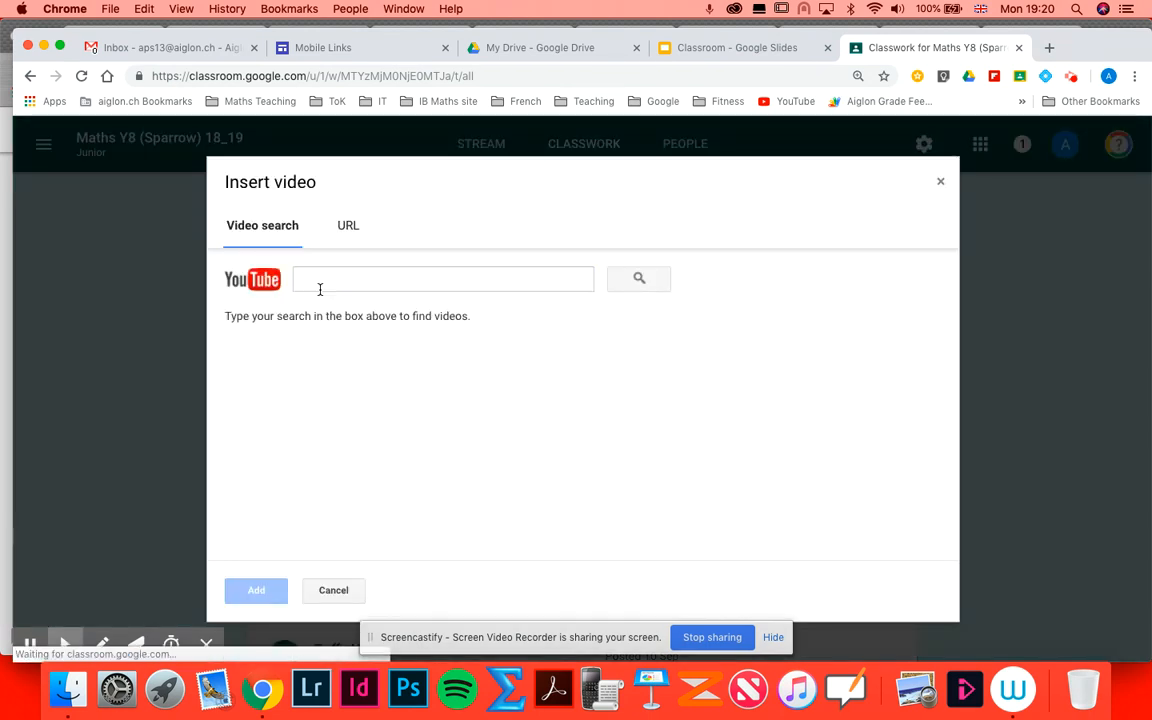
left_click(346, 227)
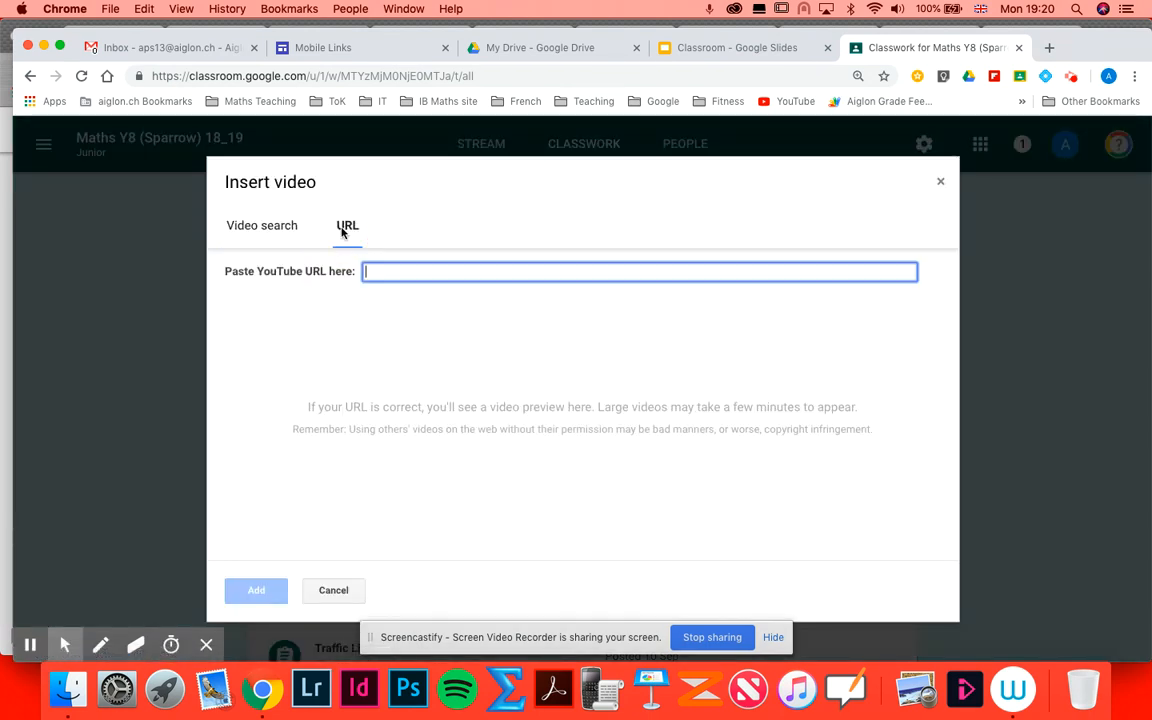
left_click(333, 590)
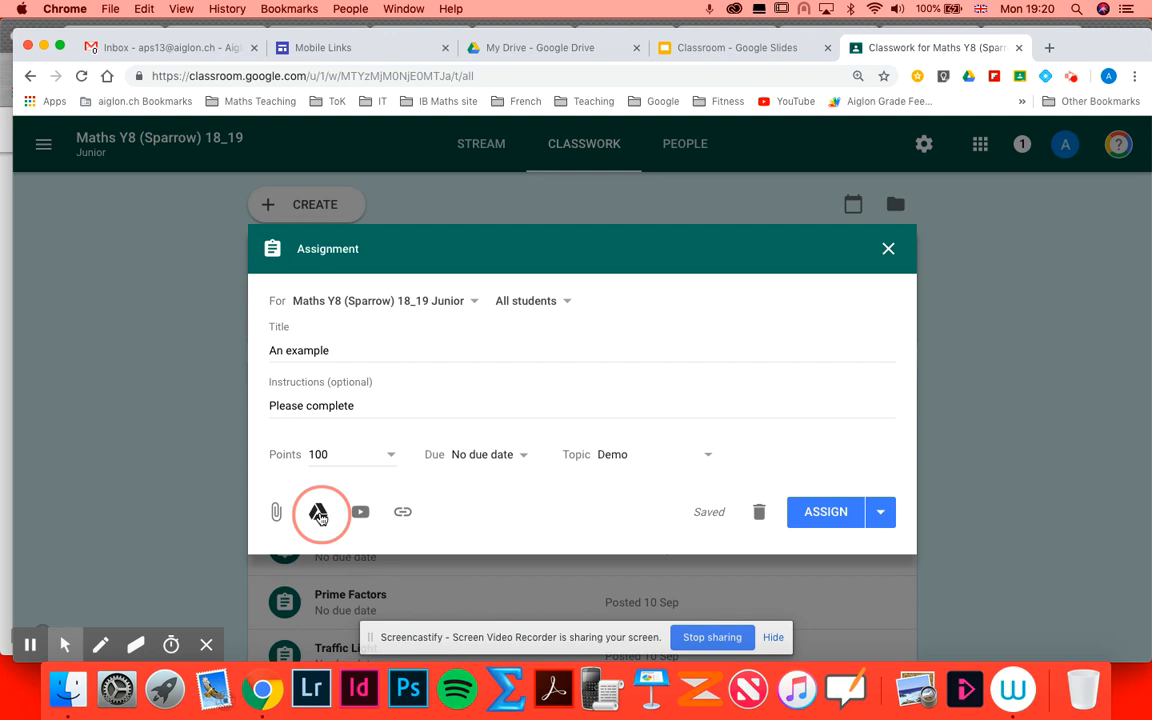
- Attach the Drive file Probability Prompt 9_13 and set it to make a copy for each student
left_click(319, 514)
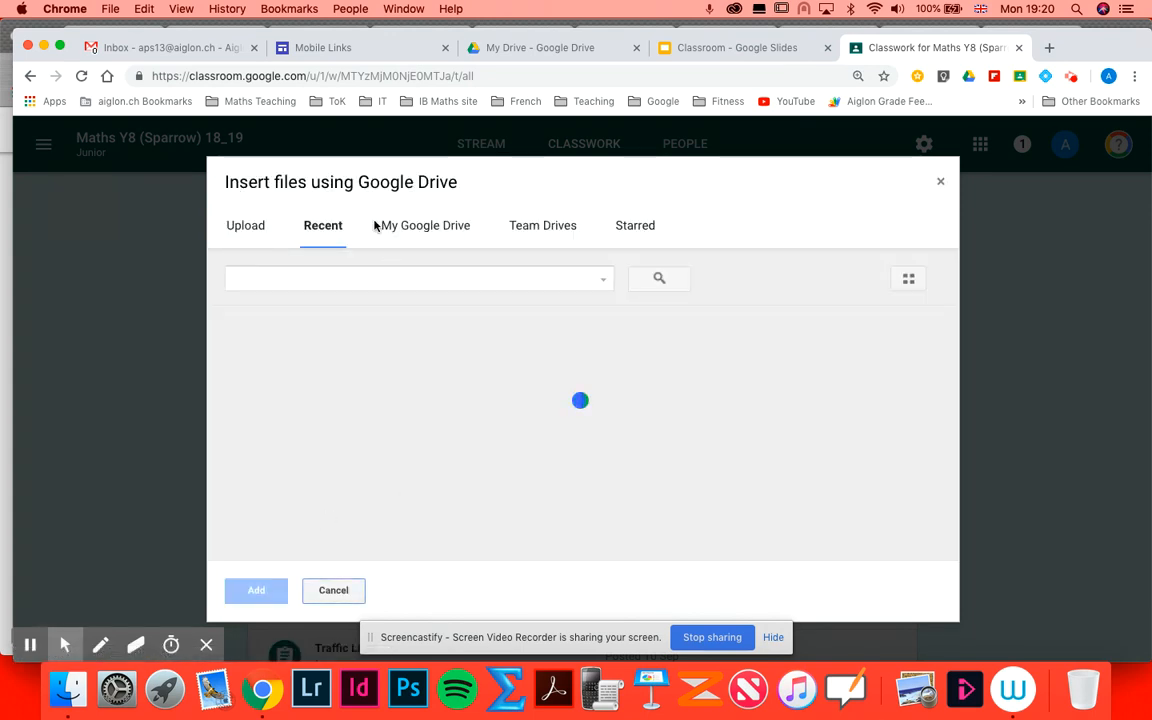
left_click(428, 227)
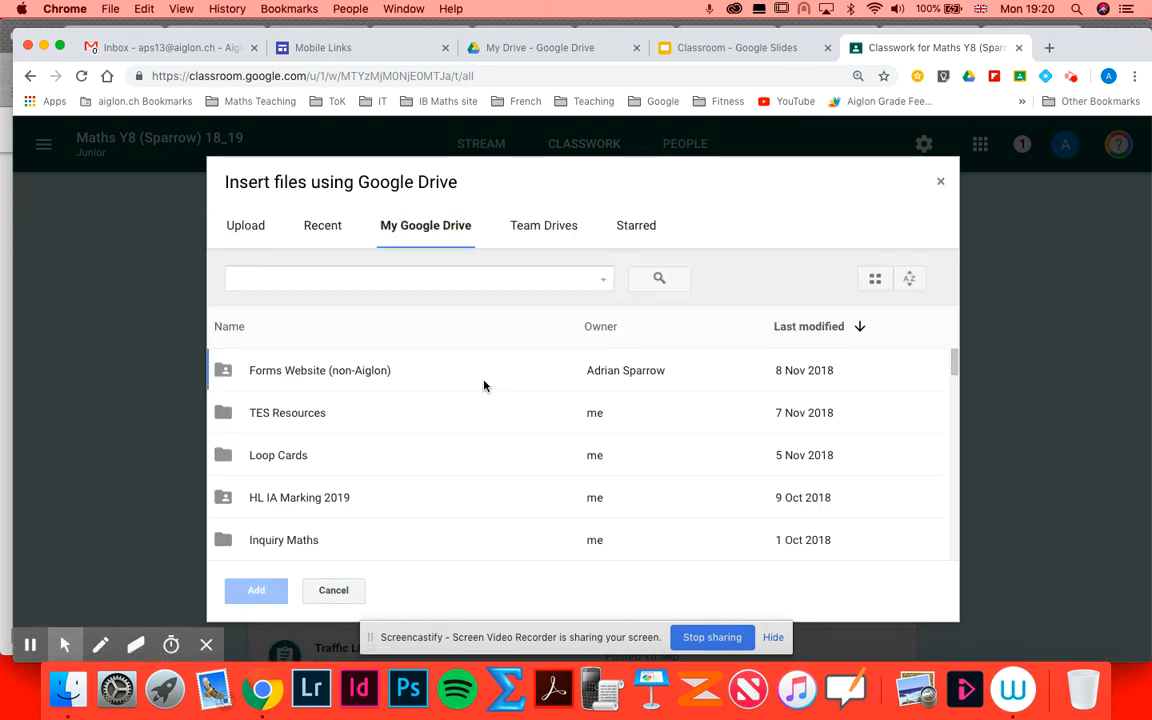
scroll(466, 471, "down", 10)
scroll(466, 473, "down", 15)
scroll(466, 473, "down", 1)
left_click(330, 452)
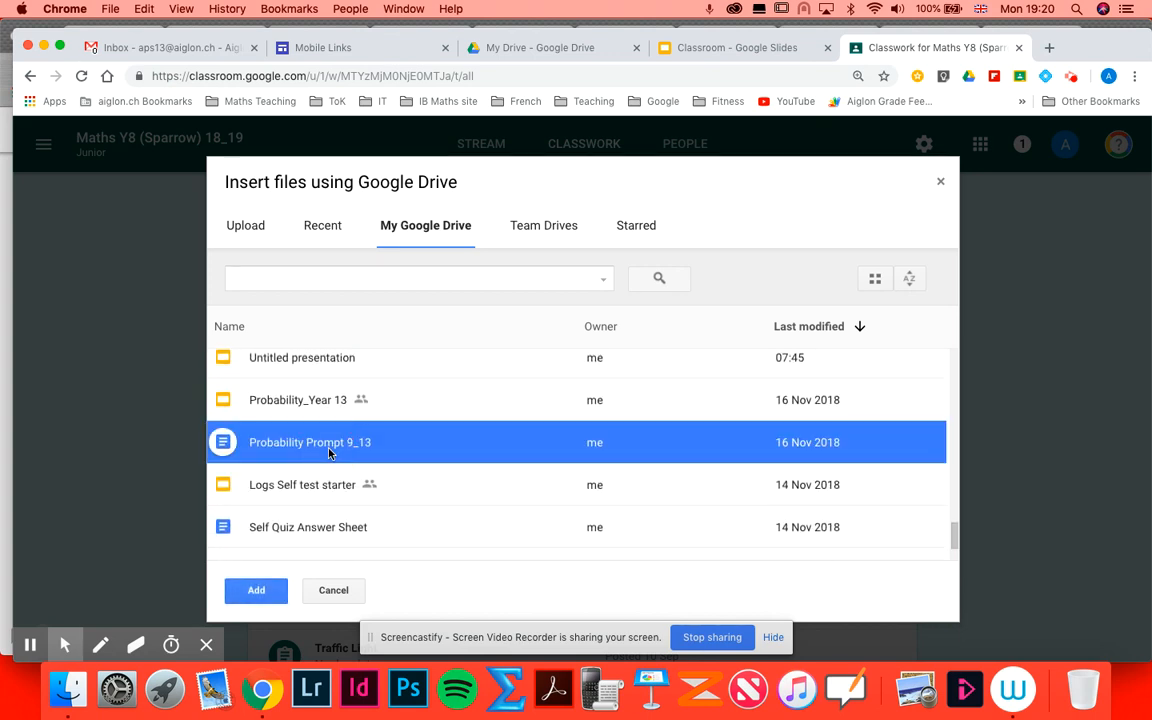
left_click(256, 591)
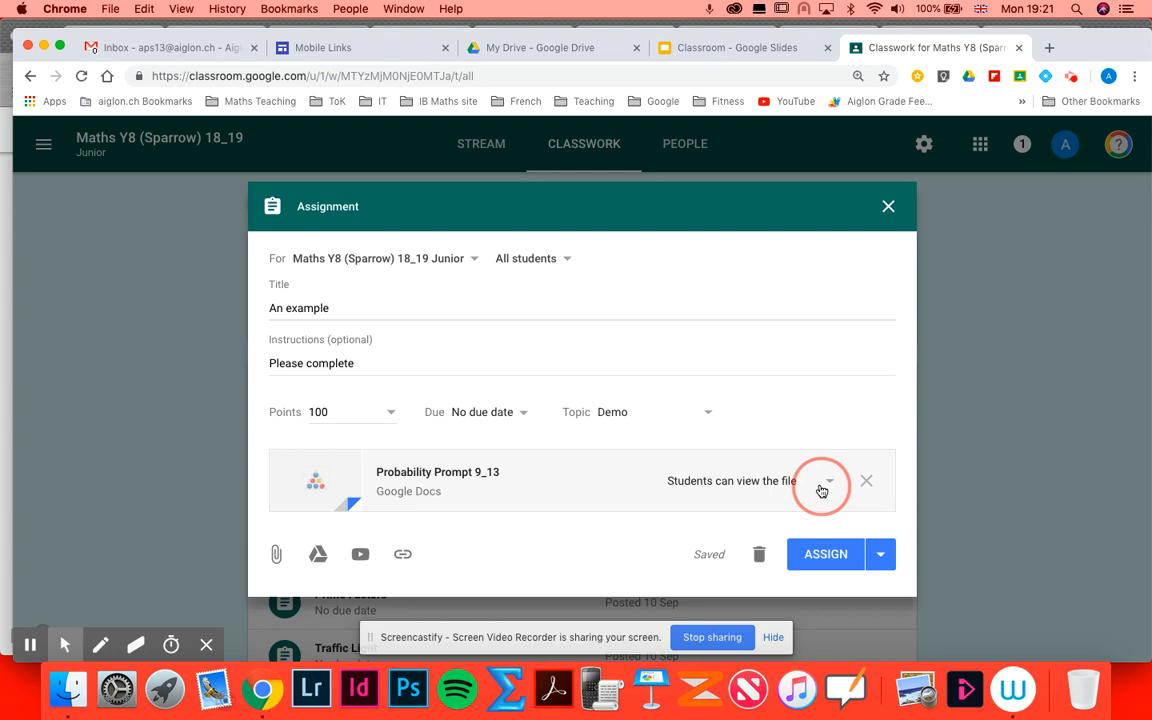
left_click(831, 485)
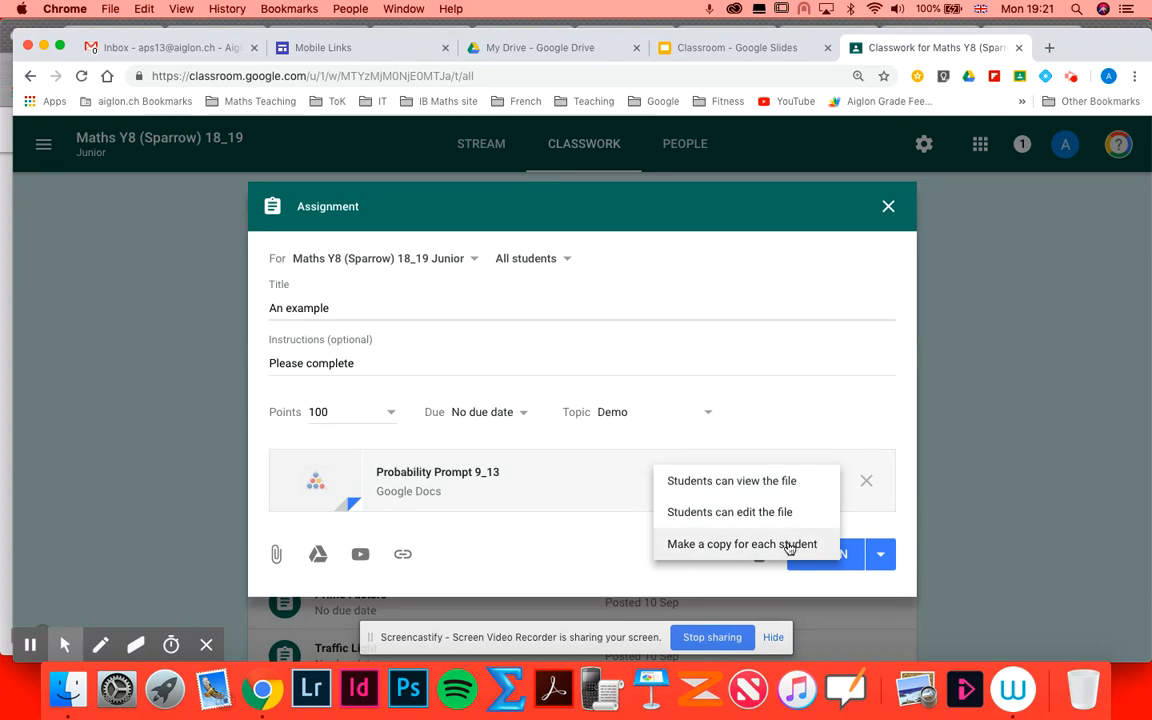
left_click(789, 545)
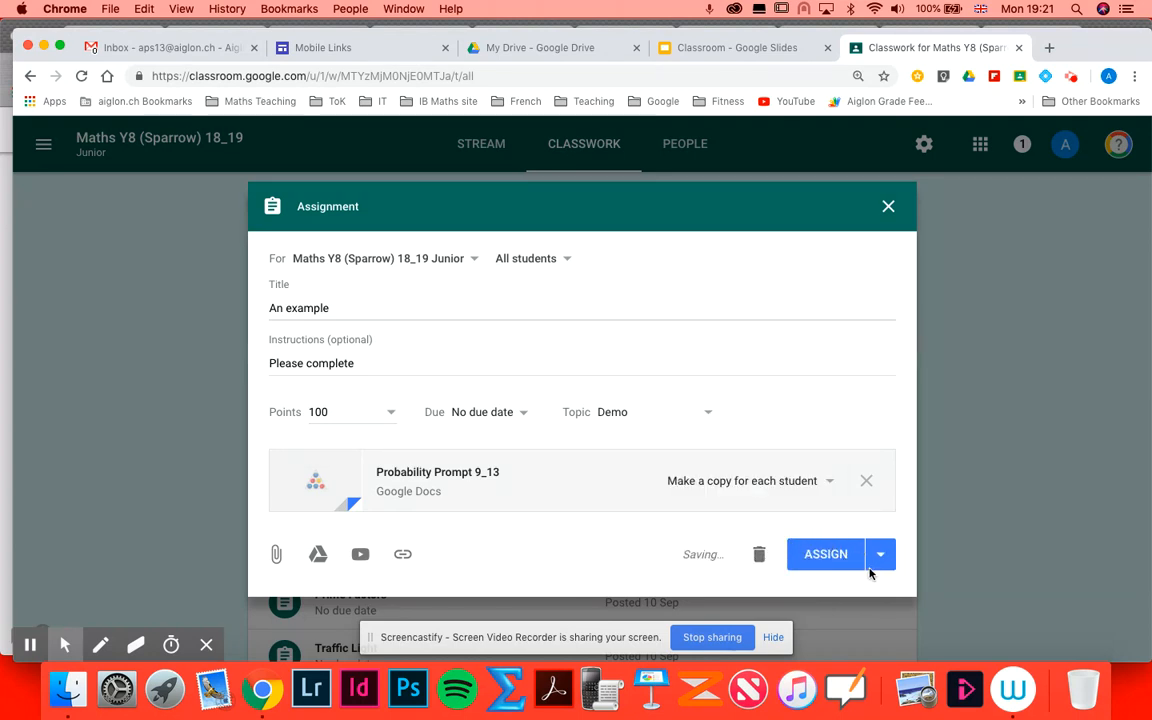
- Save the assignment as a draft and reopen the draft for editing
left_click(880, 555)
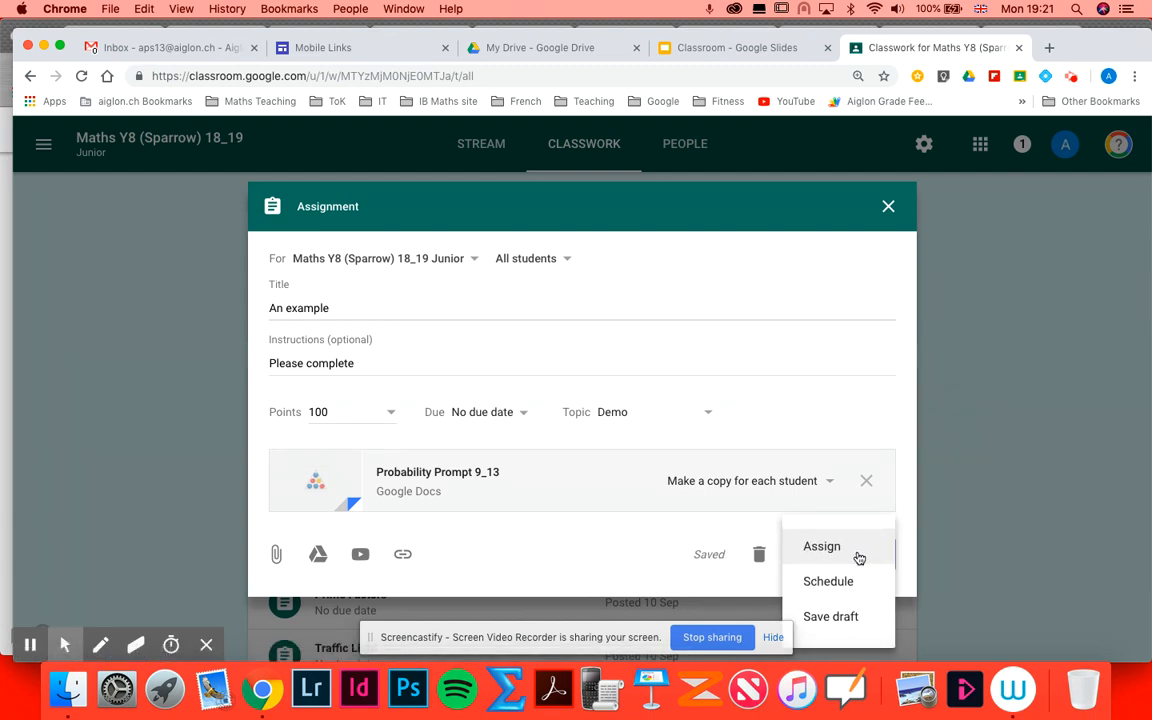
left_click(831, 617)
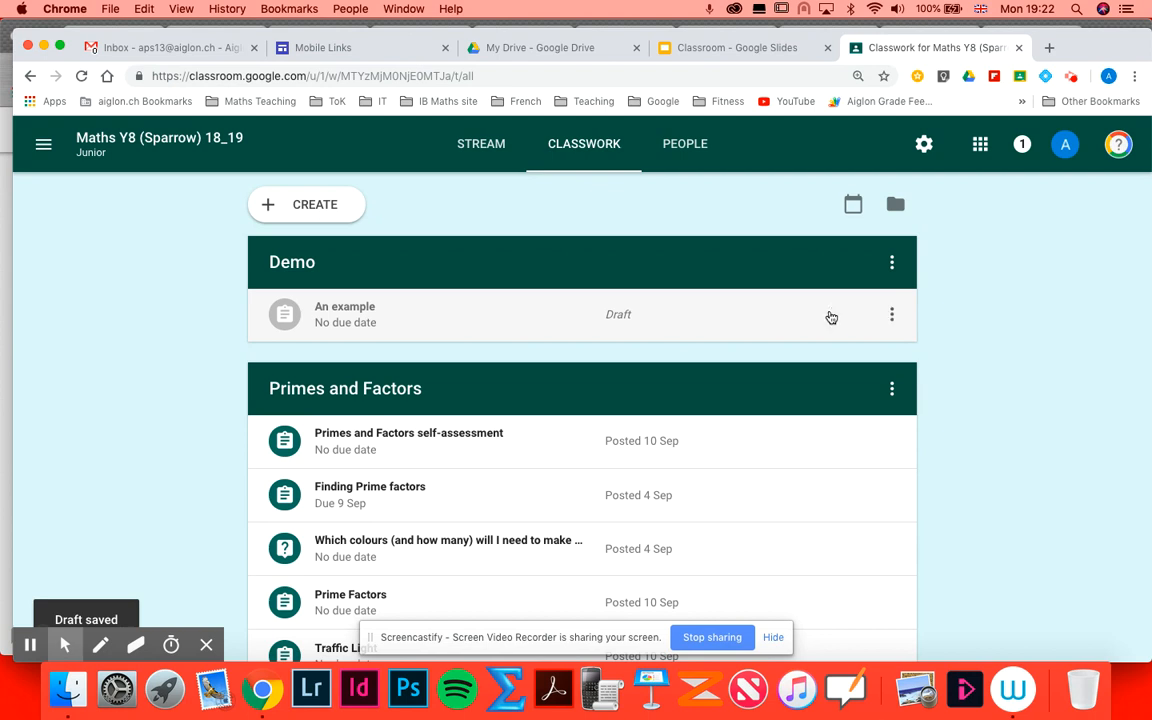
left_click(892, 316)
left_click(858, 367)
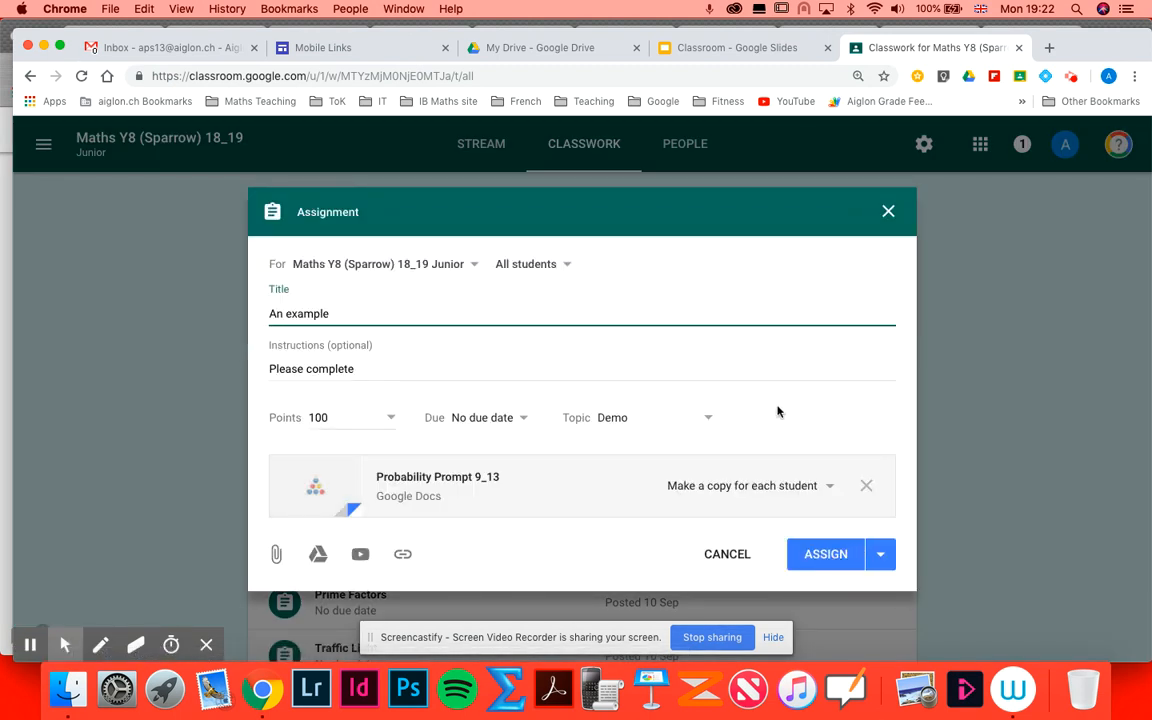
- Set the assignment's due date to 20 Nov 2018 using the date picker
left_click(487, 418)
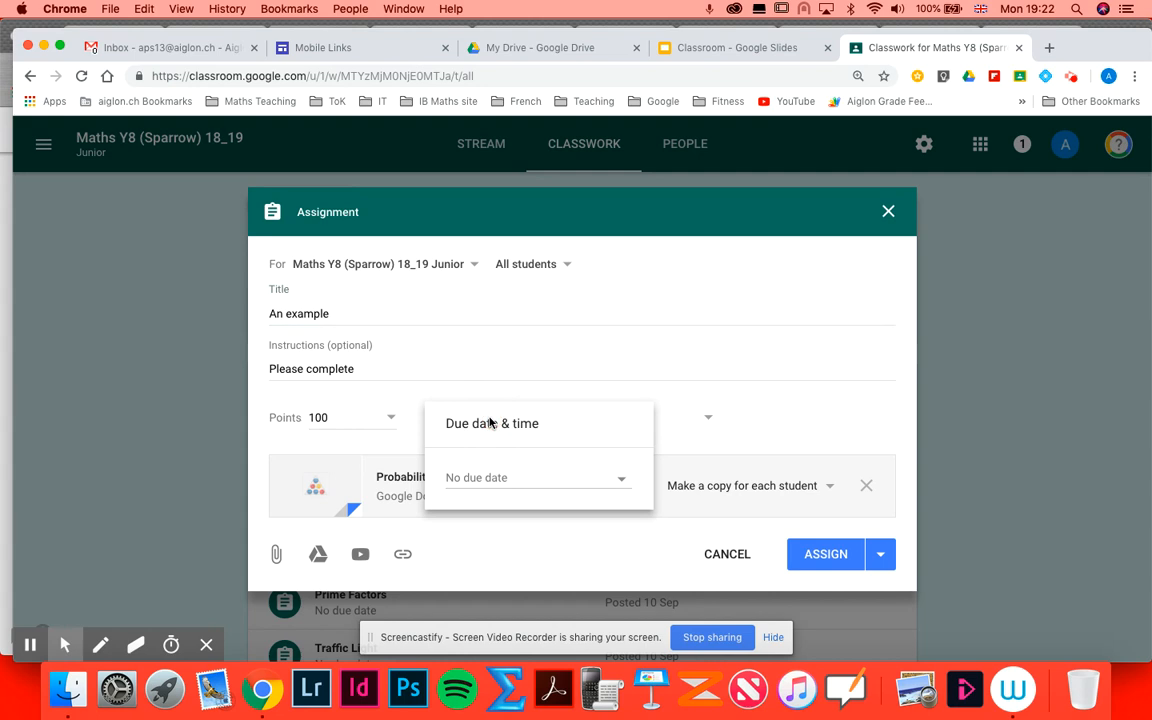
left_click(477, 482)
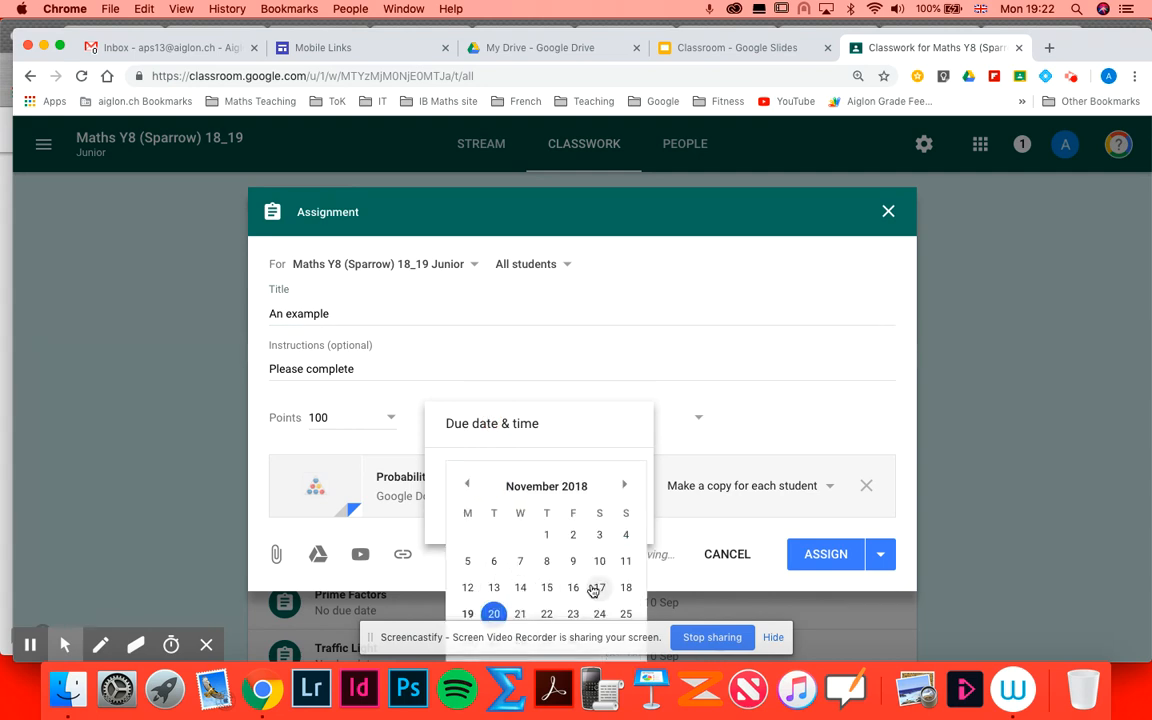
left_click(625, 414)
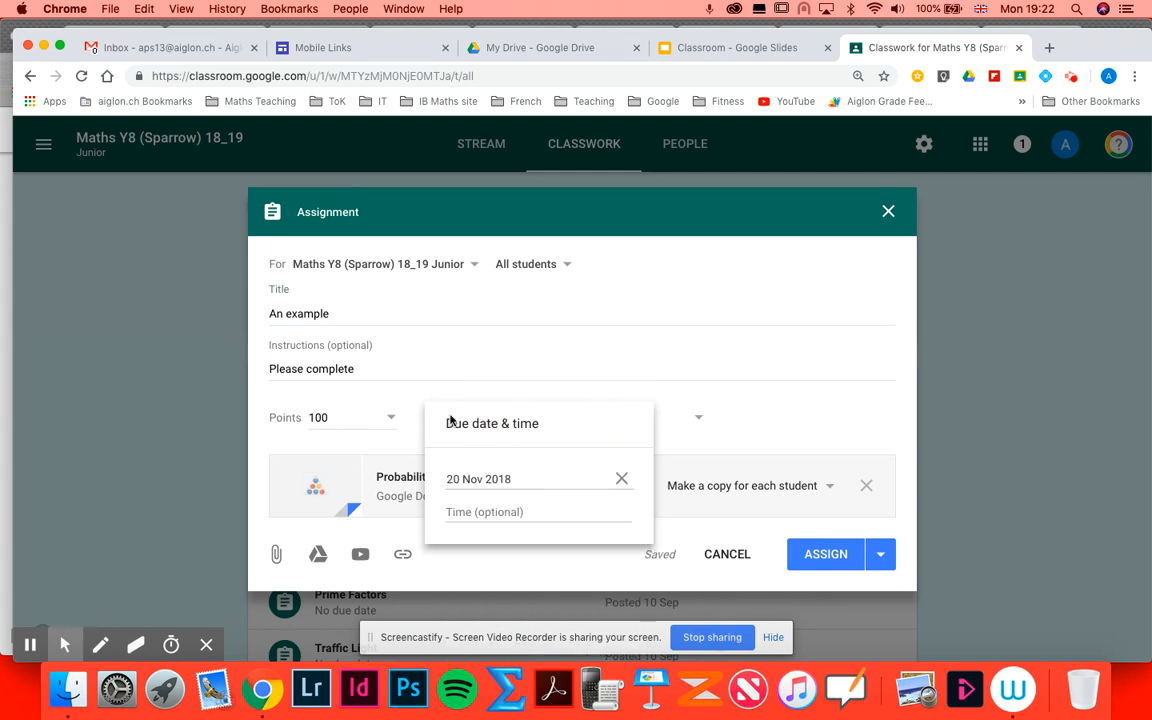
left_click(350, 416)
- Change the assignment's points value to 10
double_click(312, 418)
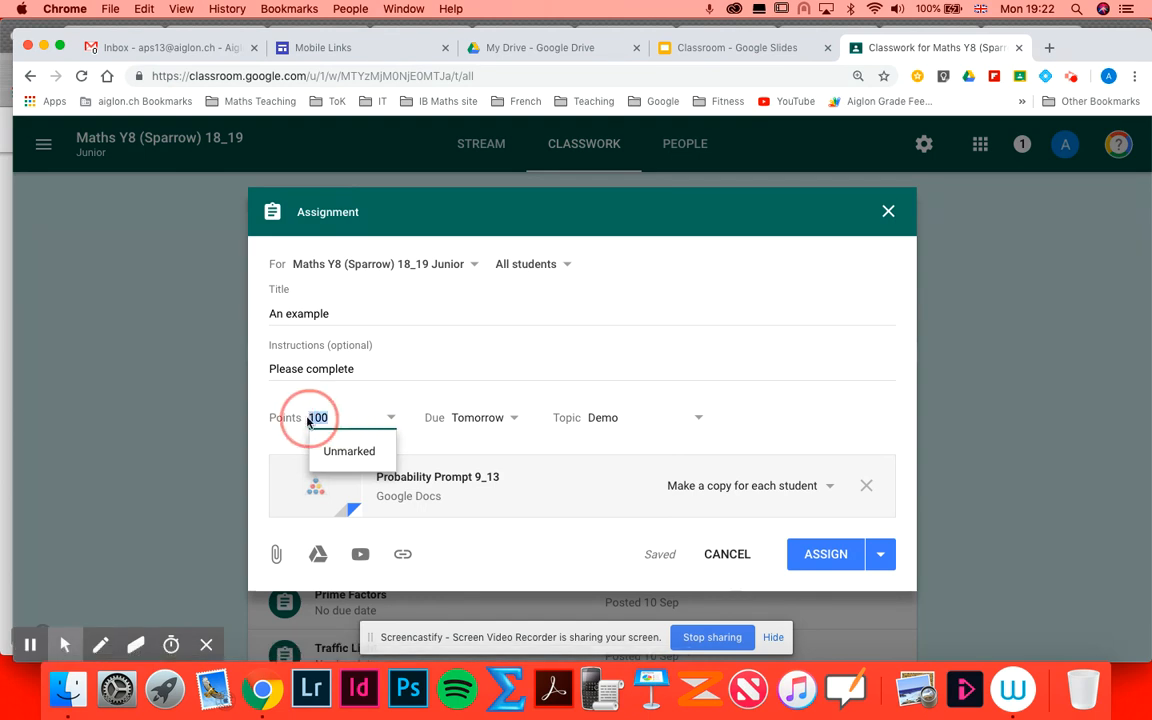
type("10")
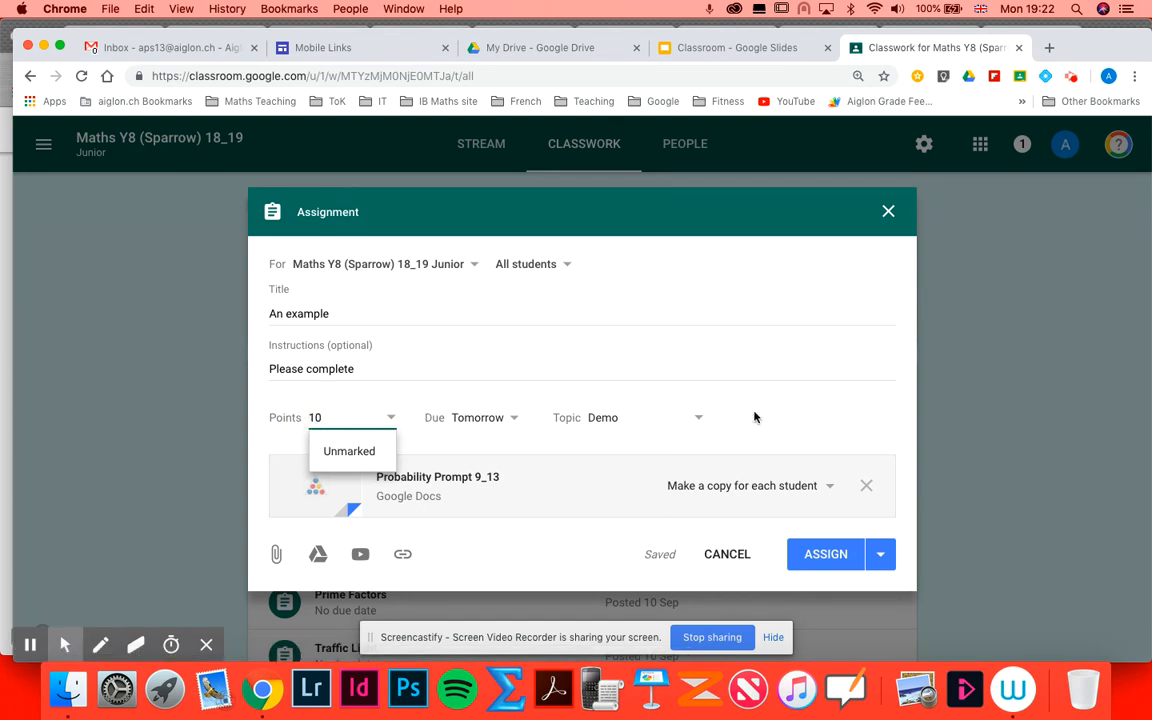
left_click(766, 386)
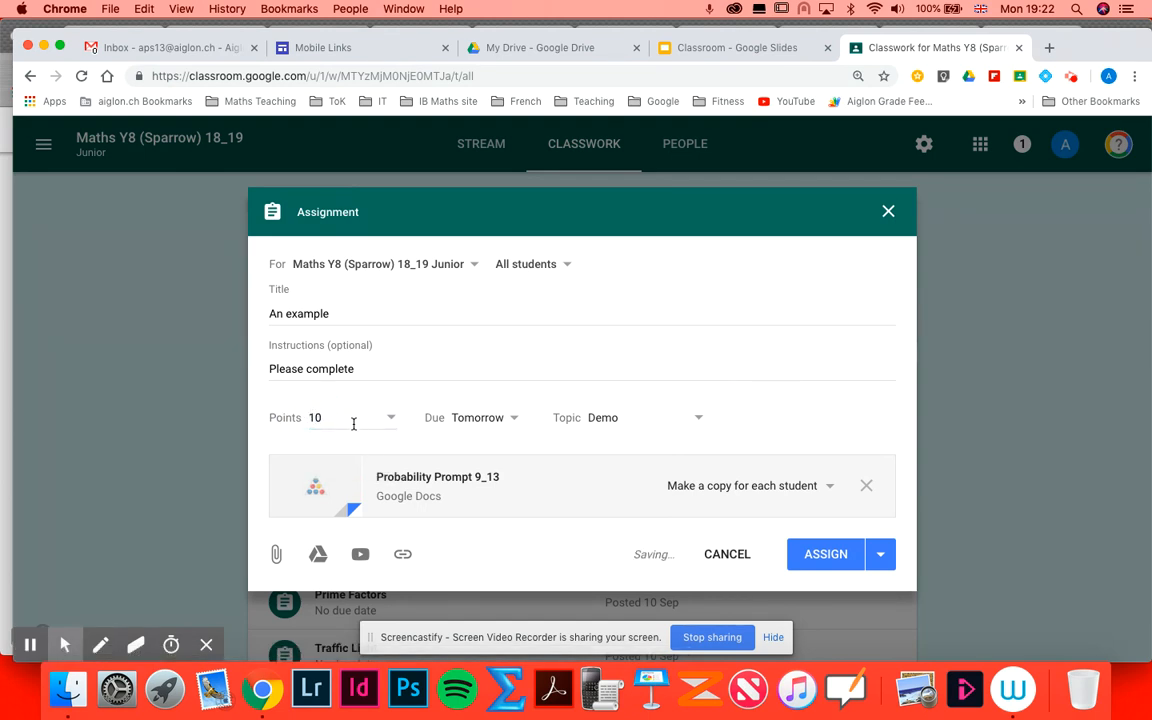